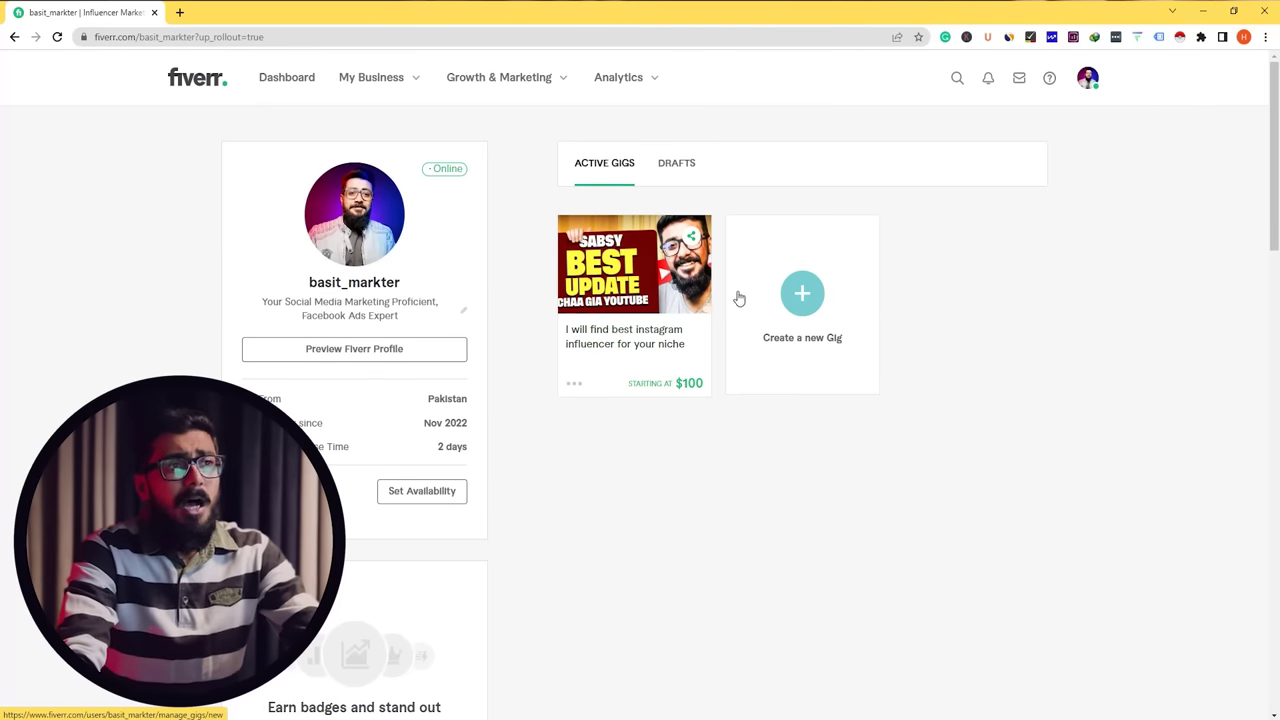
Create a new gig and title it "find best instagram influencer for your niche".
click(810, 314)
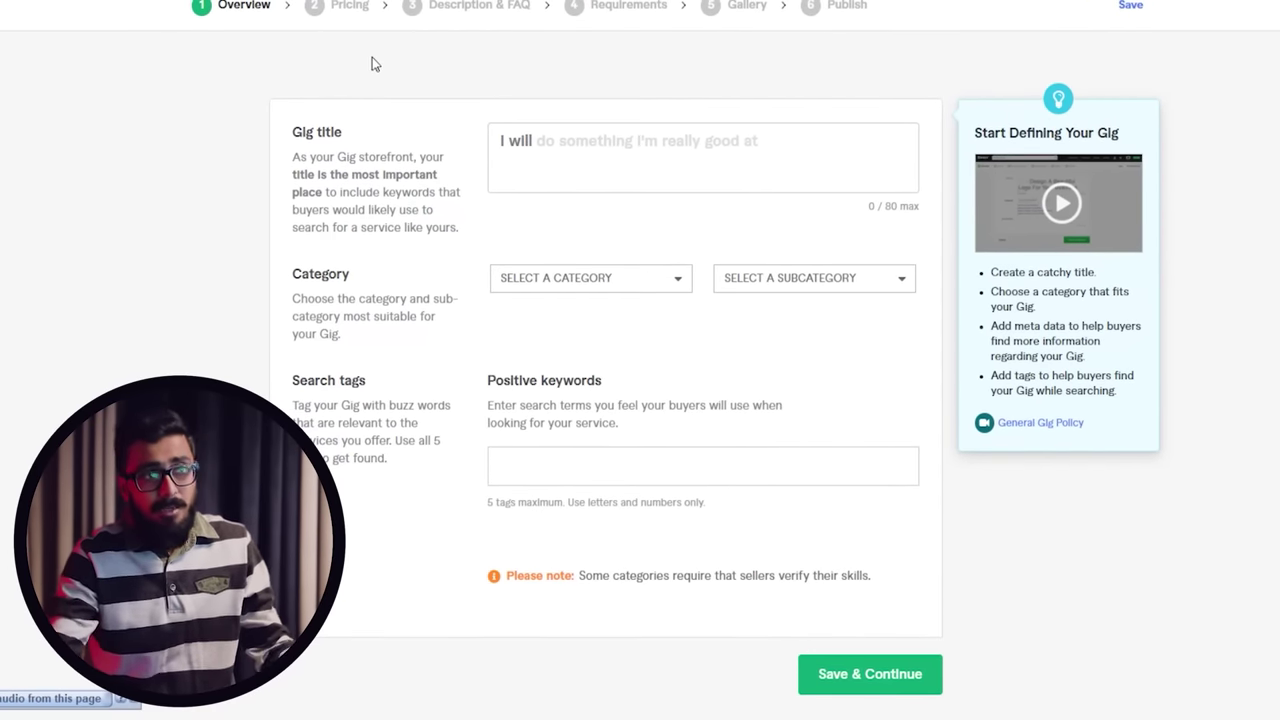
click(589, 152)
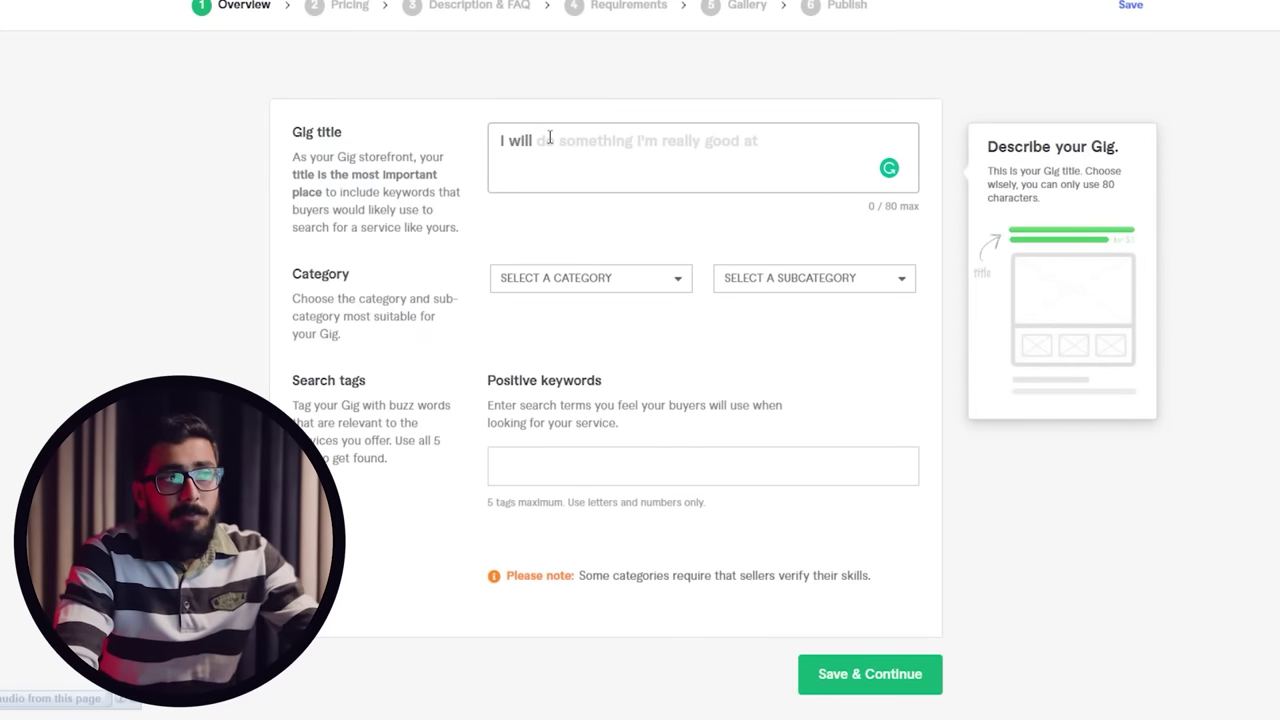
right_click(604, 140)
click(638, 265)
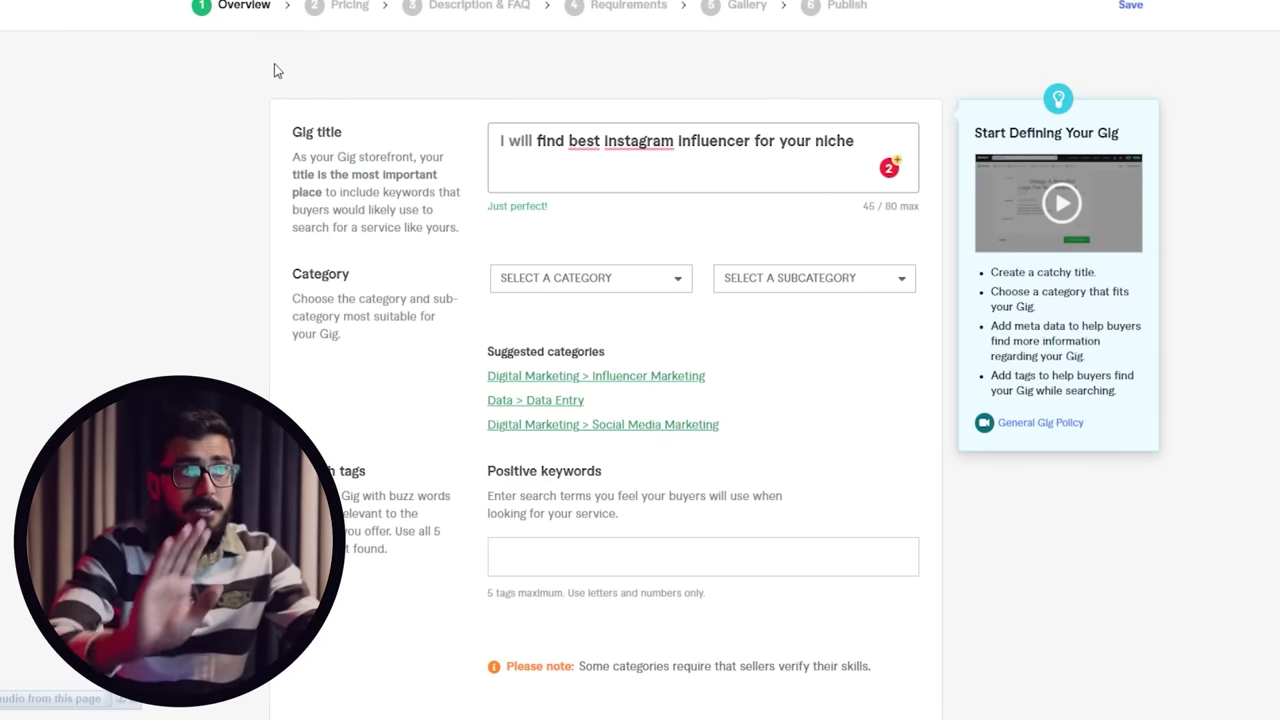
mouse_move(603, 130)
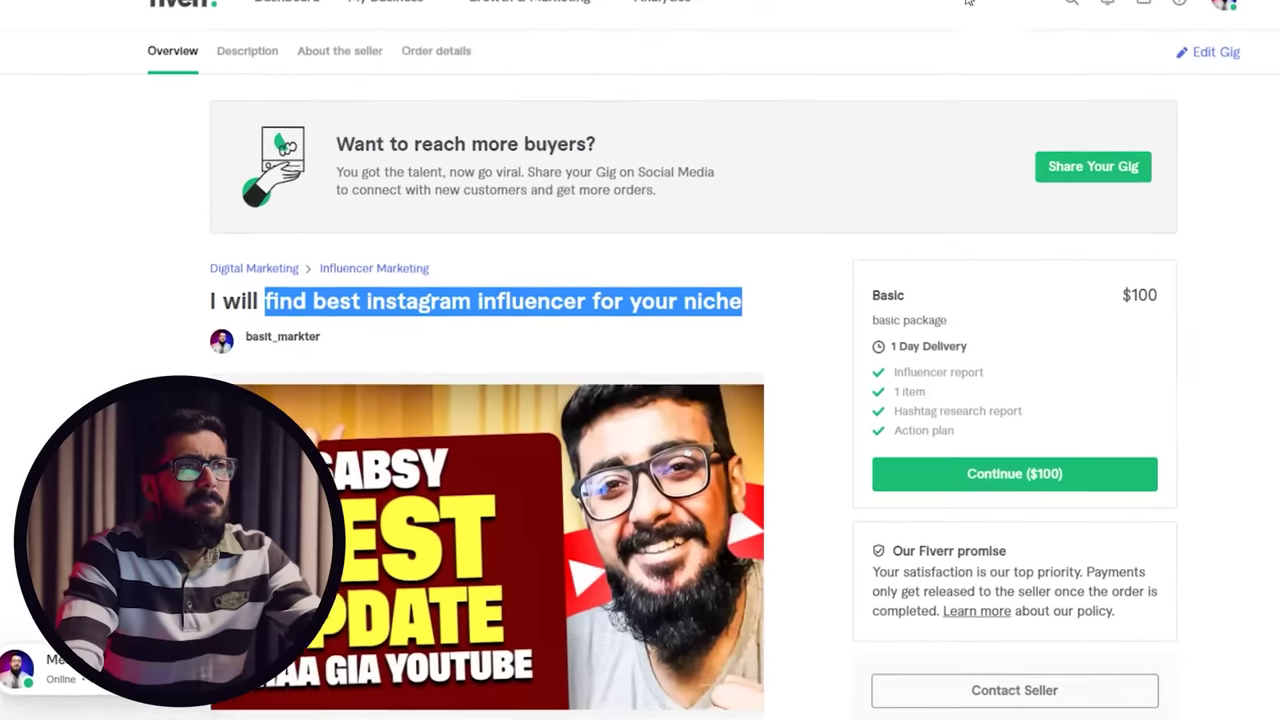
Check the category on the existing gig's page, and assign the new gig to Digital Marketing > Influencer Marketing.
scroll(188, 93, down, 3)
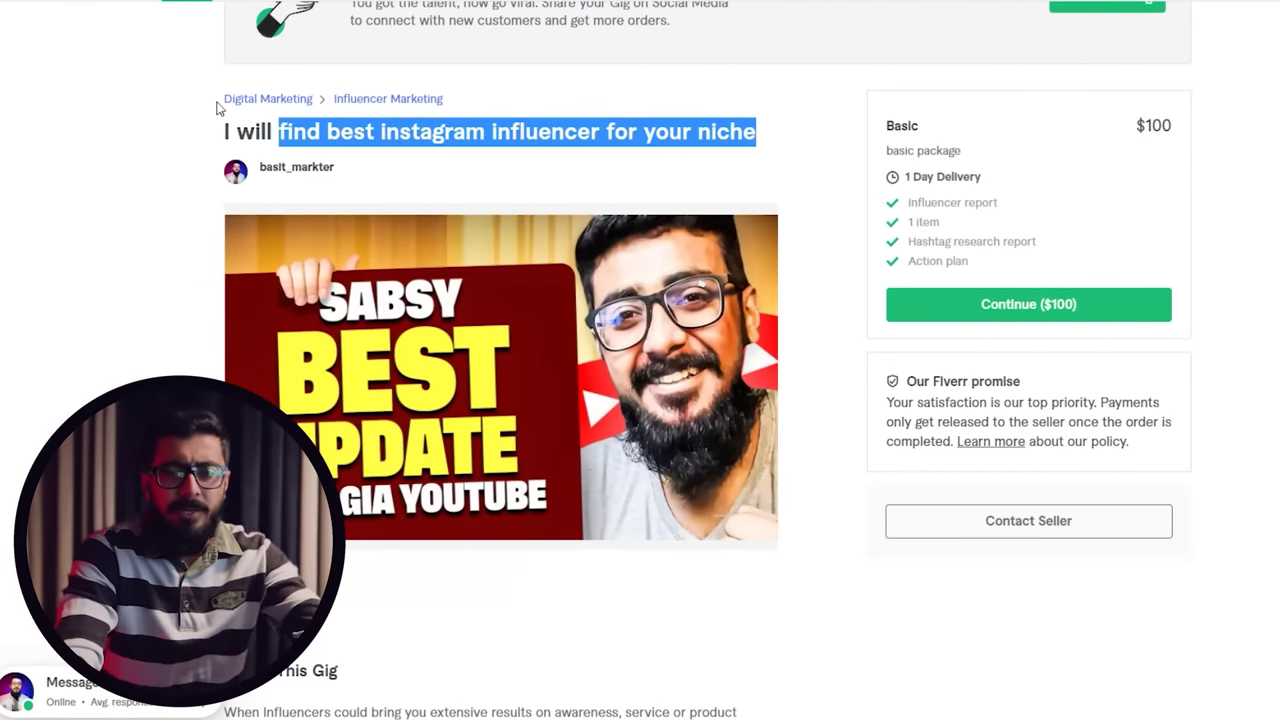
click(177, 107)
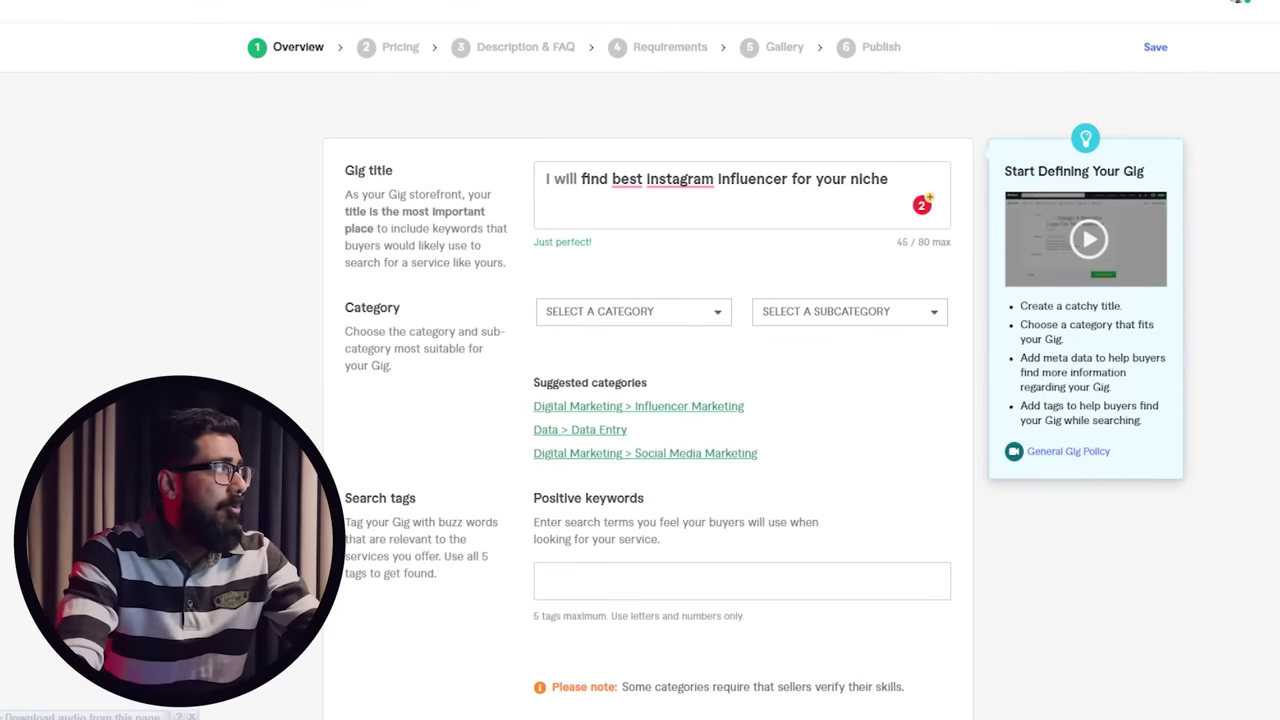
click(712, 312)
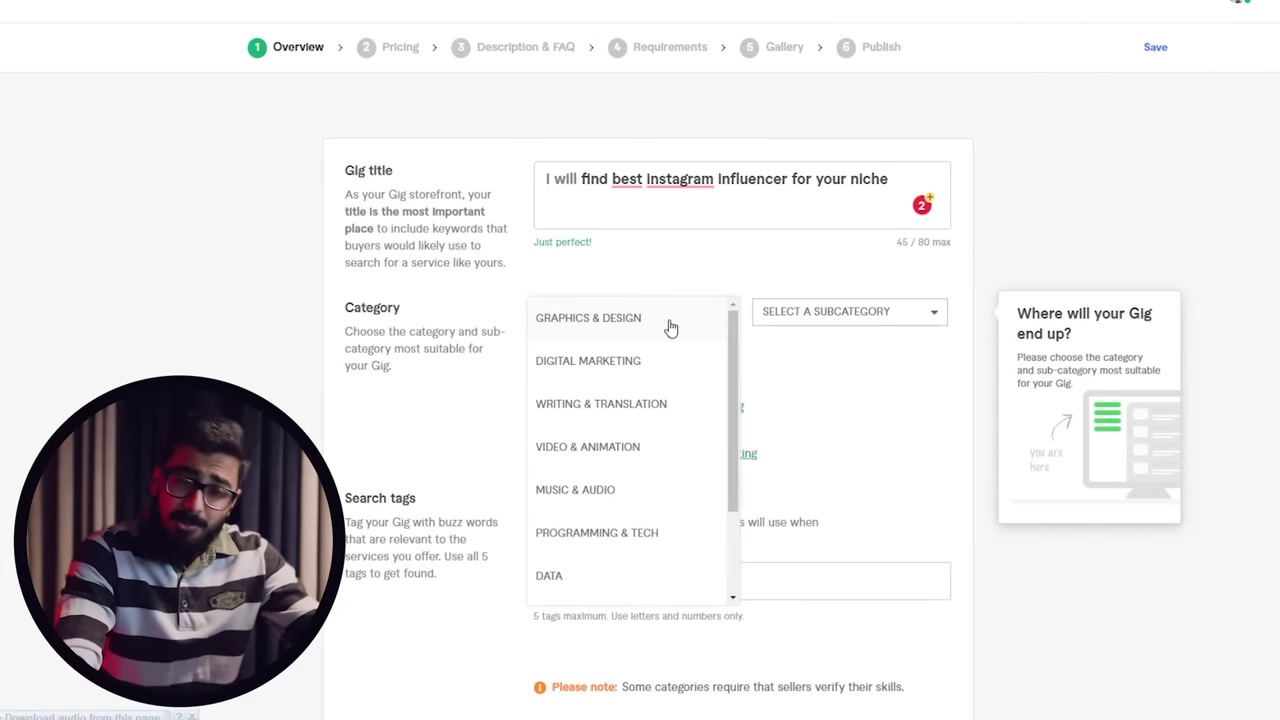
click(414, 374)
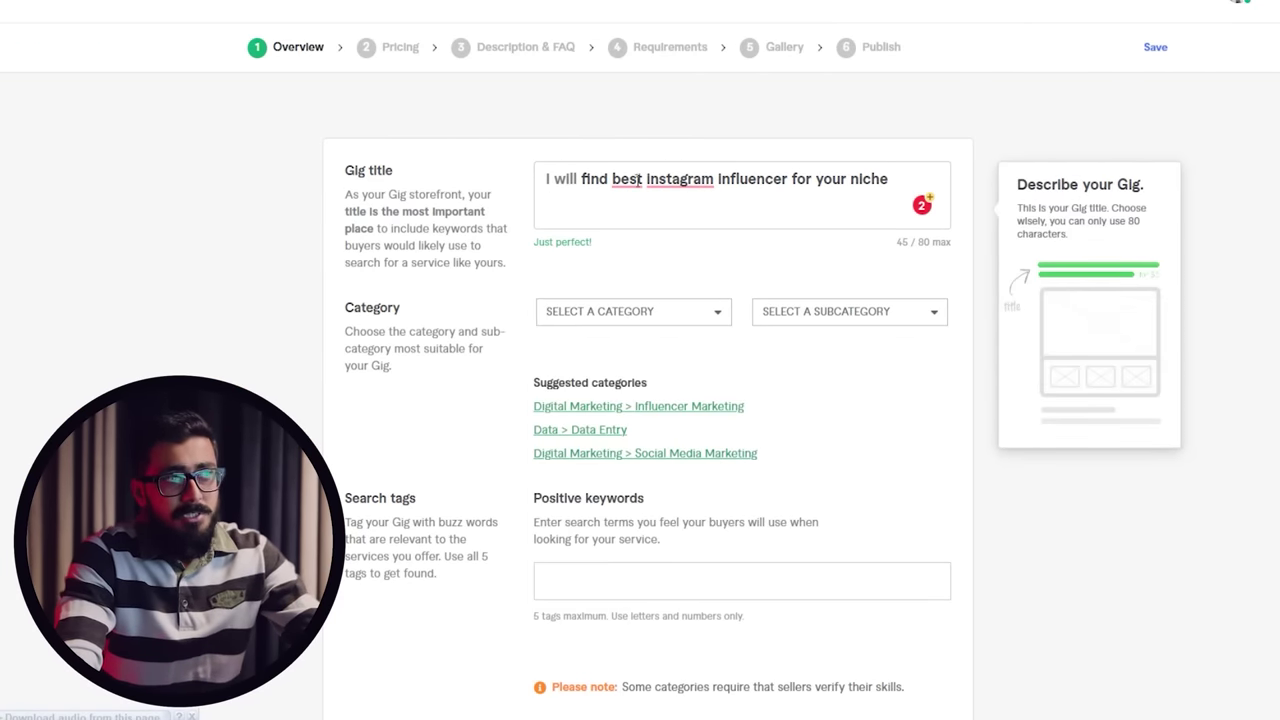
click(660, 410)
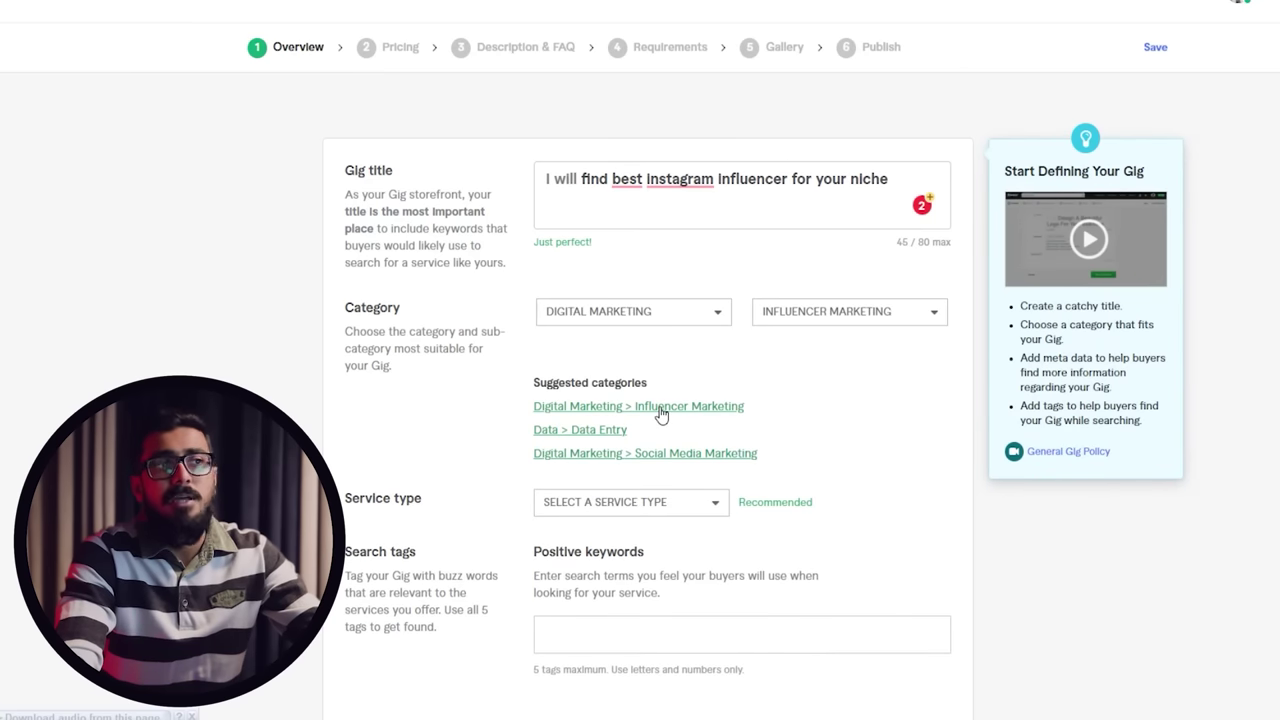
Set the gig's service type to Strategy & Research.
scroll(660, 414, down, 1)
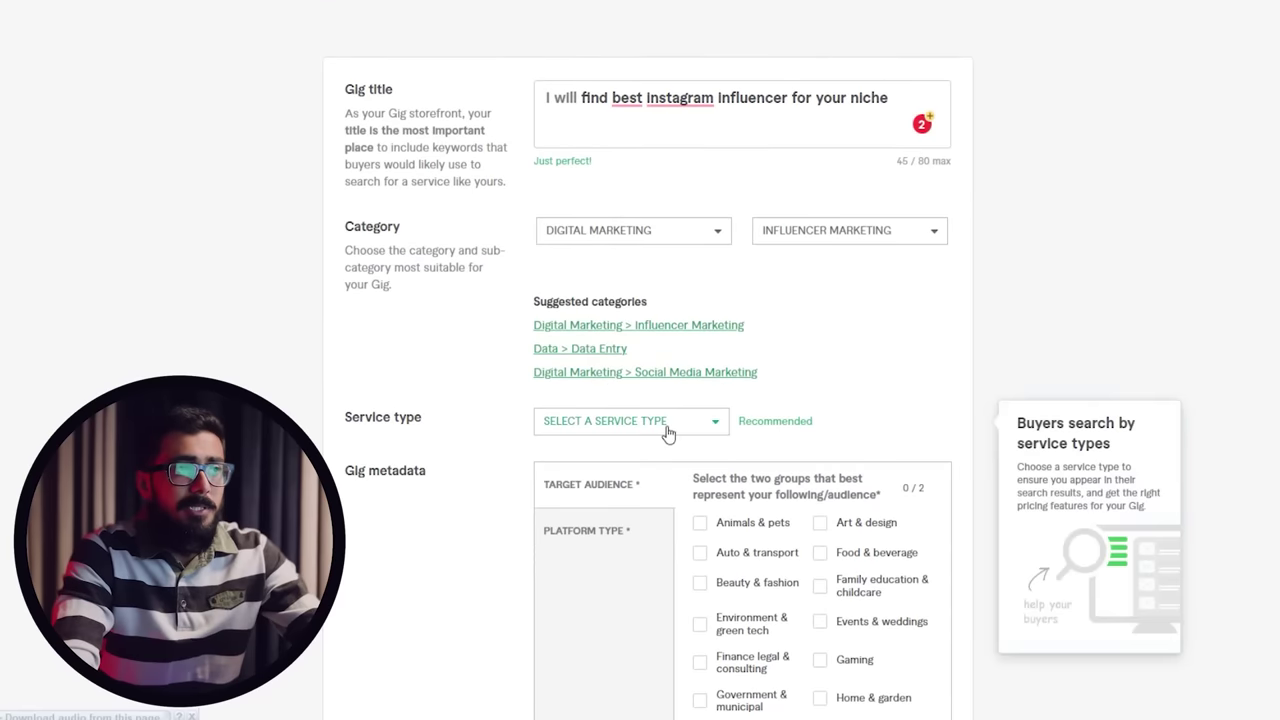
click(636, 427)
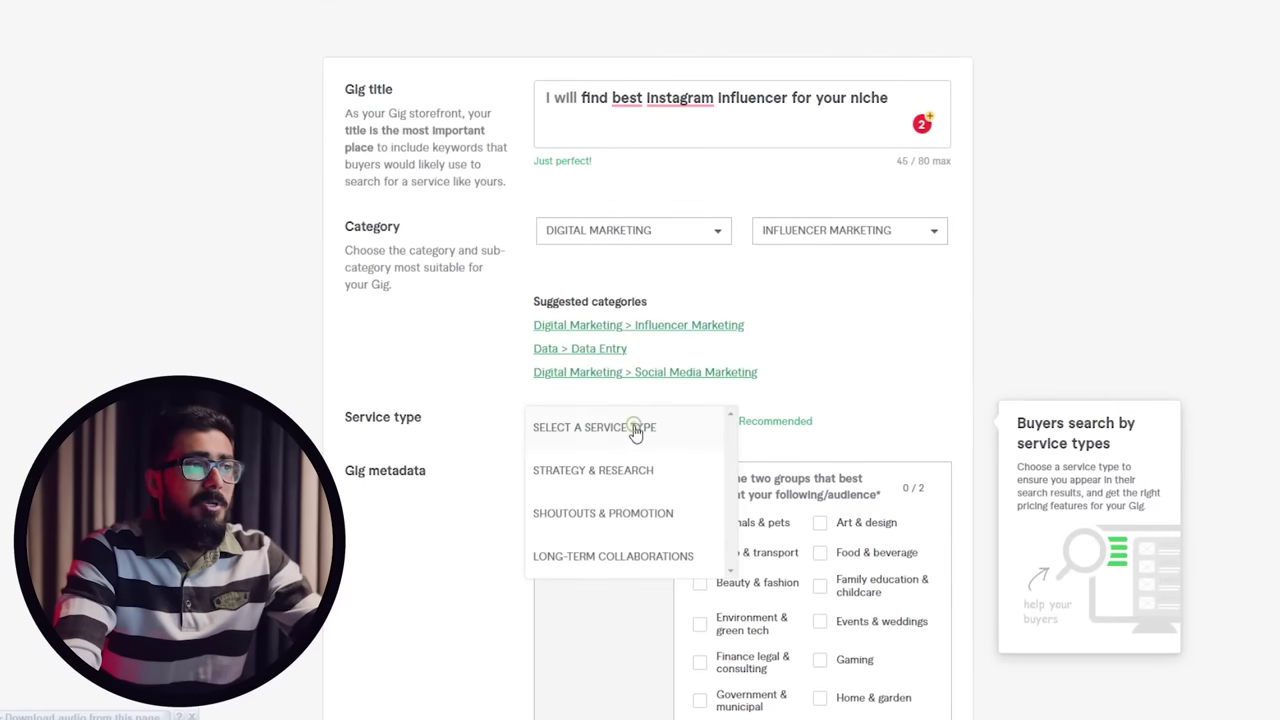
click(585, 487)
Choose Beauty & fashion and Sports & fitness as the two target audience groups in the gig metadata.
scroll(483, 466, down, 2)
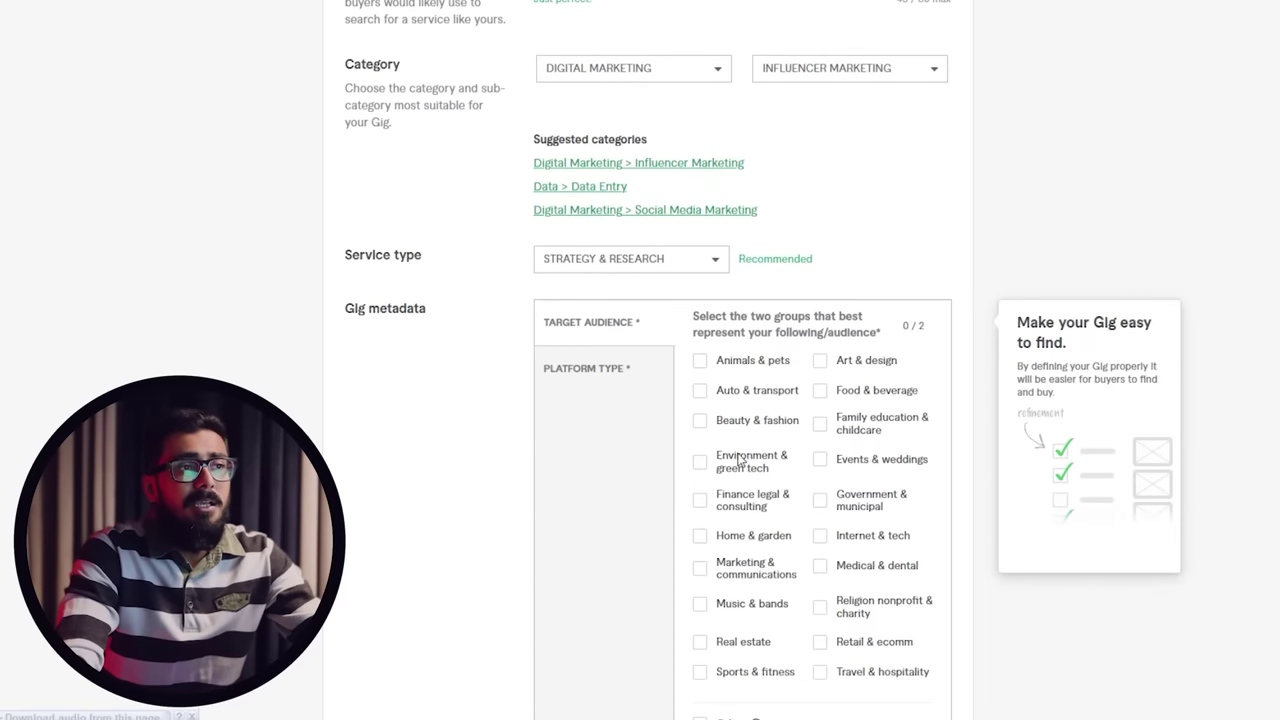
scroll(742, 458, down, 3)
scroll(757, 486, up, 2)
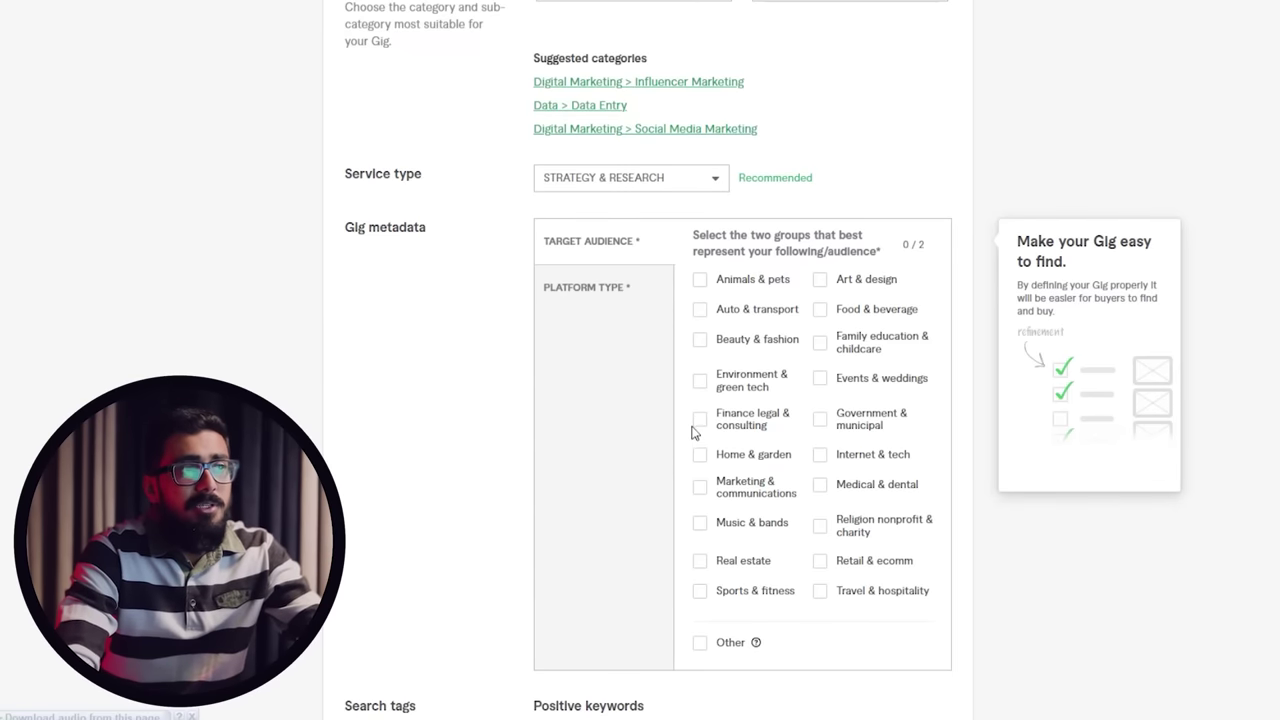
click(699, 340)
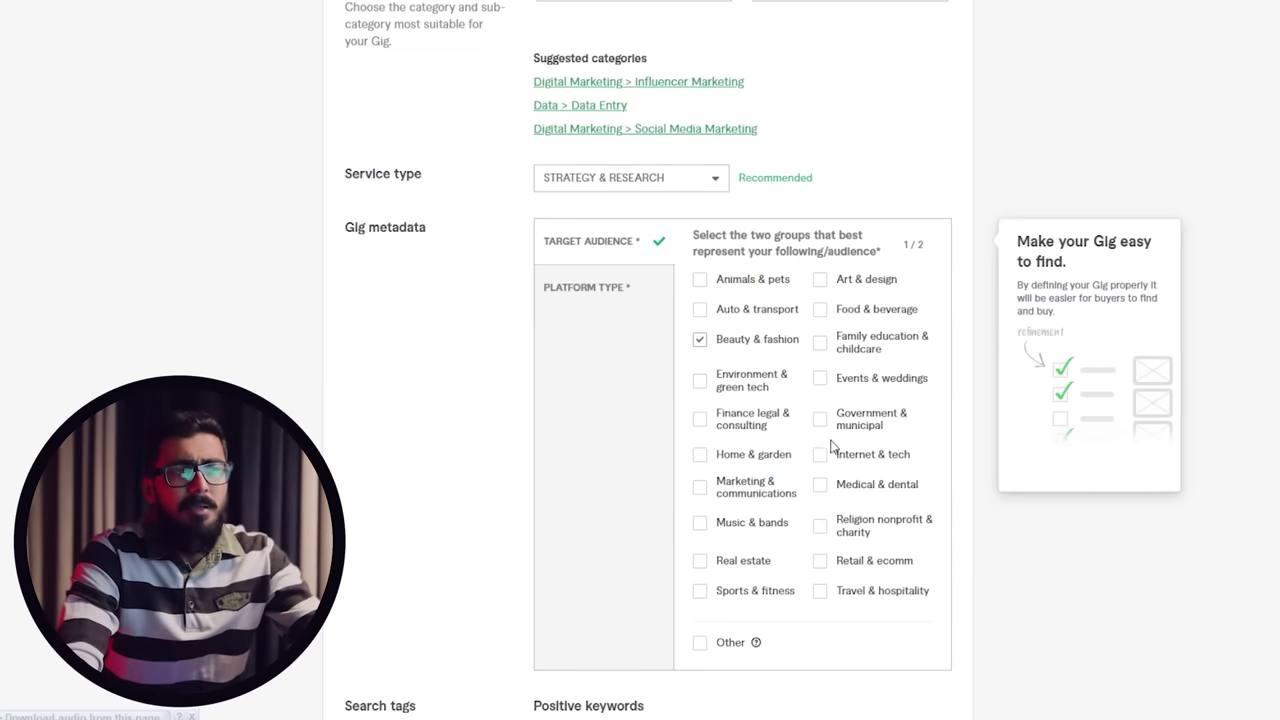
click(699, 590)
Set the platform type in the gig metadata to Instagram.
click(567, 298)
click(823, 286)
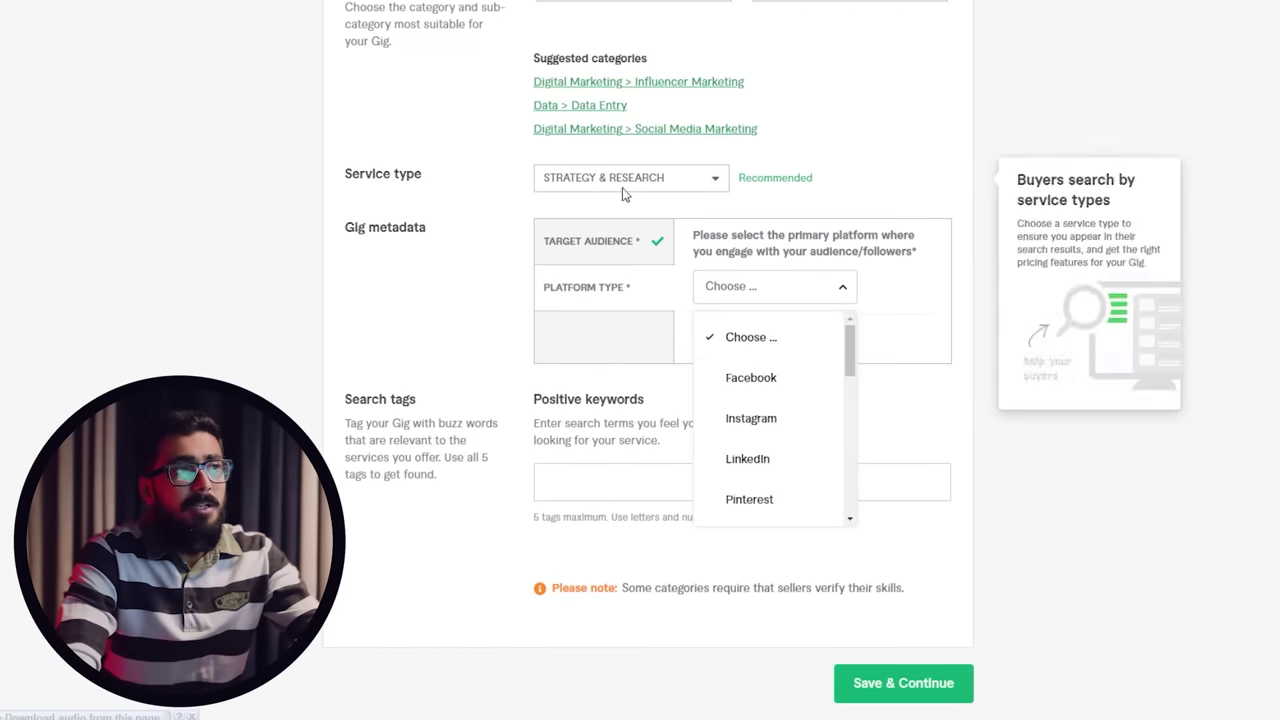
scroll(509, 63, up, 2)
scroll(737, 370, down, 3)
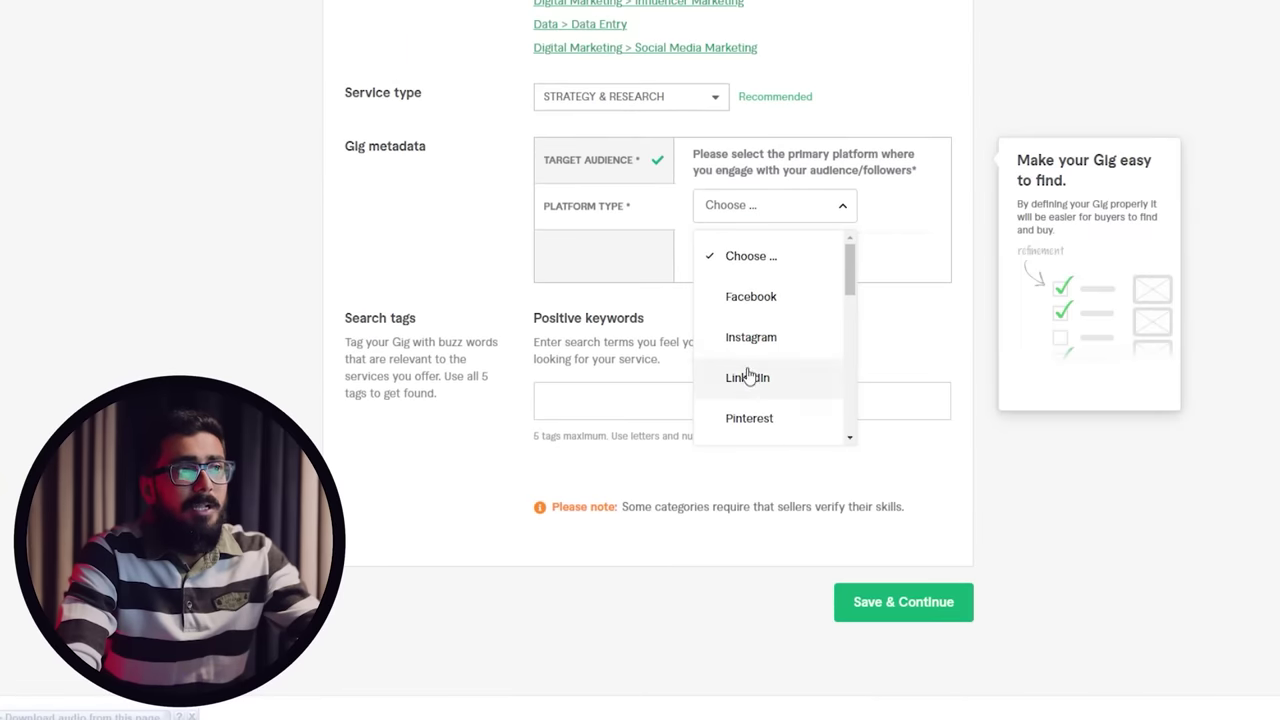
click(745, 339)
Add "instagram marketing" as a positive keyword for the gig, then save the overview and continue to pricing.
click(601, 400)
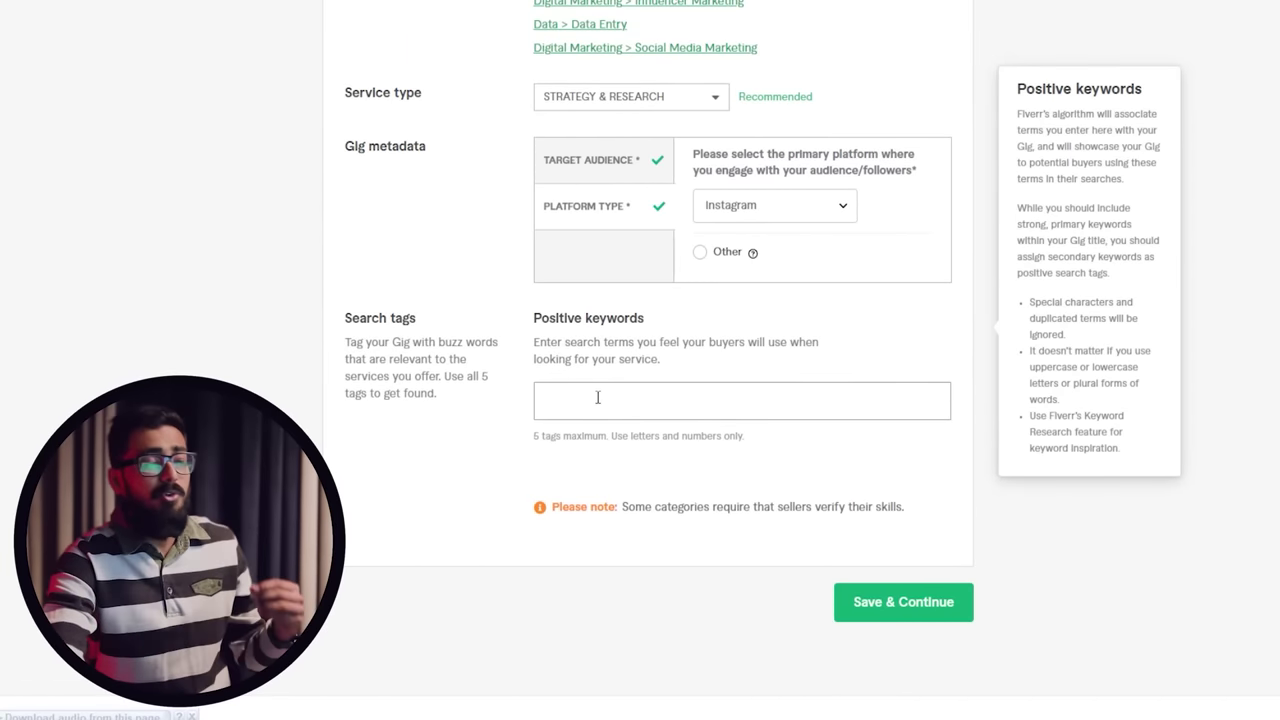
text(instag)
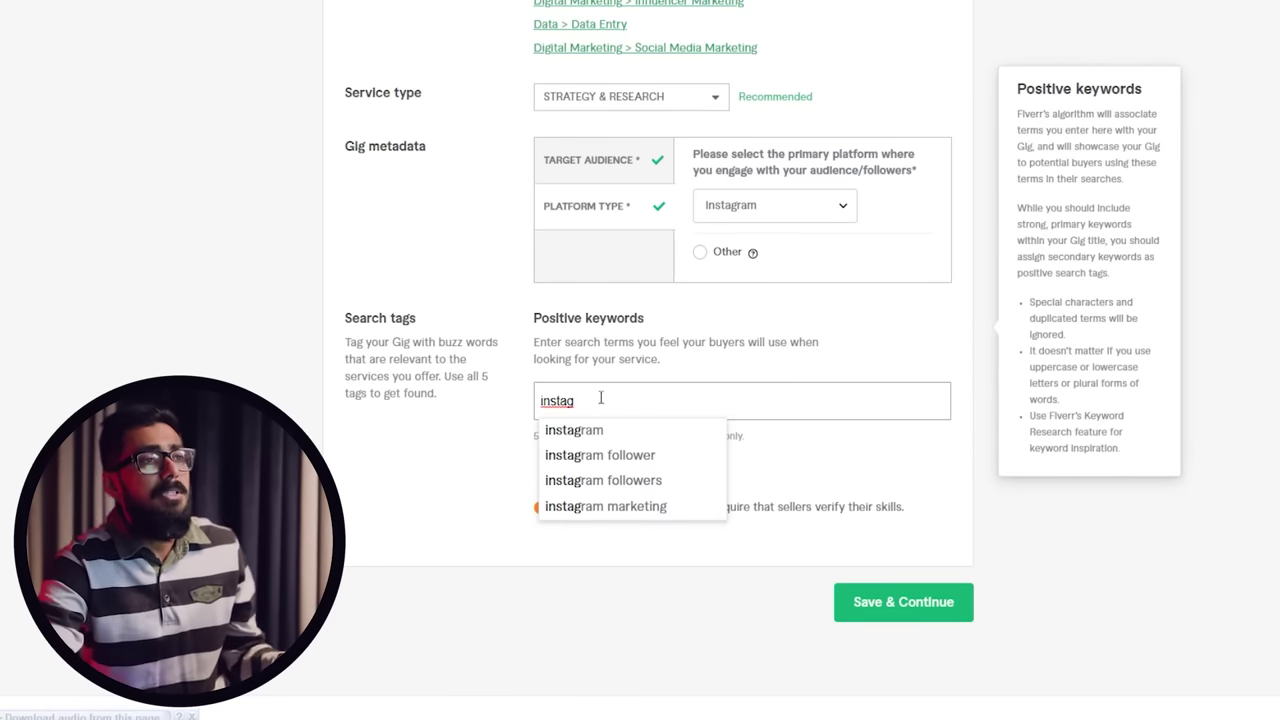
click(590, 506)
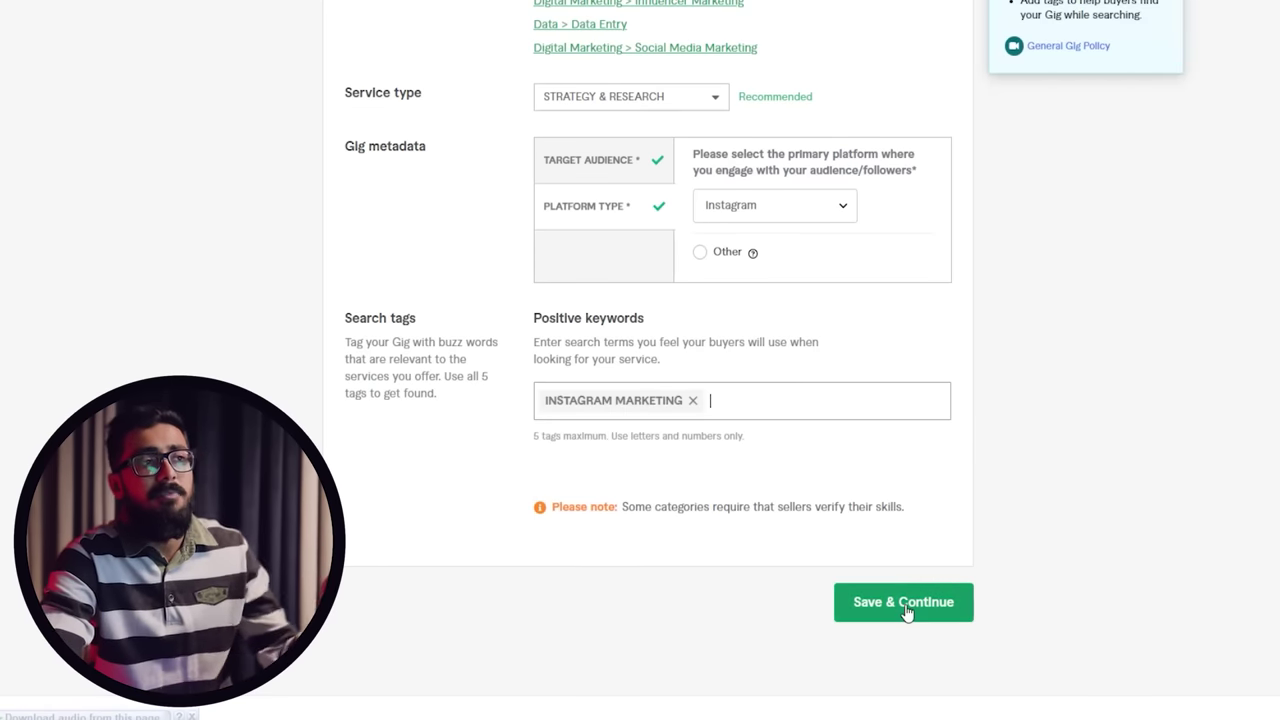
mouse_move(541, 438)
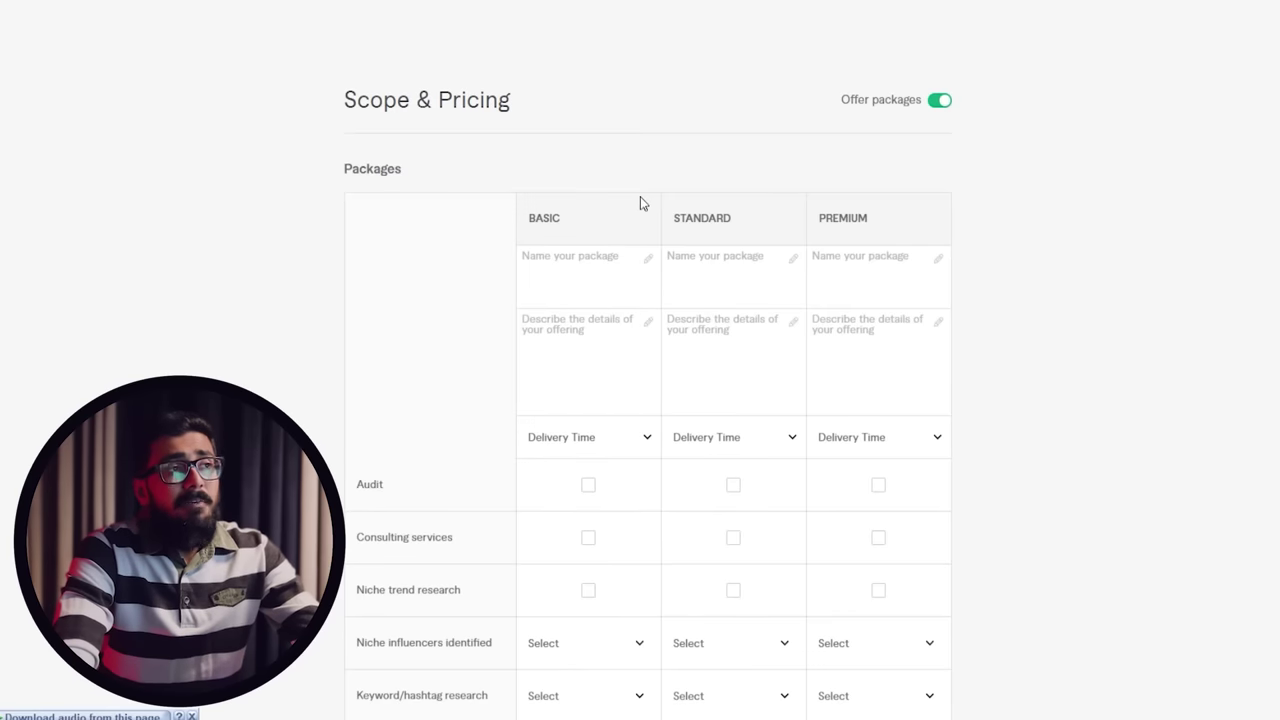
Turn off the offering of multiple packages so that the gig uses only the Basic package.
click(940, 100)
scroll(1077, 83, down, 1)
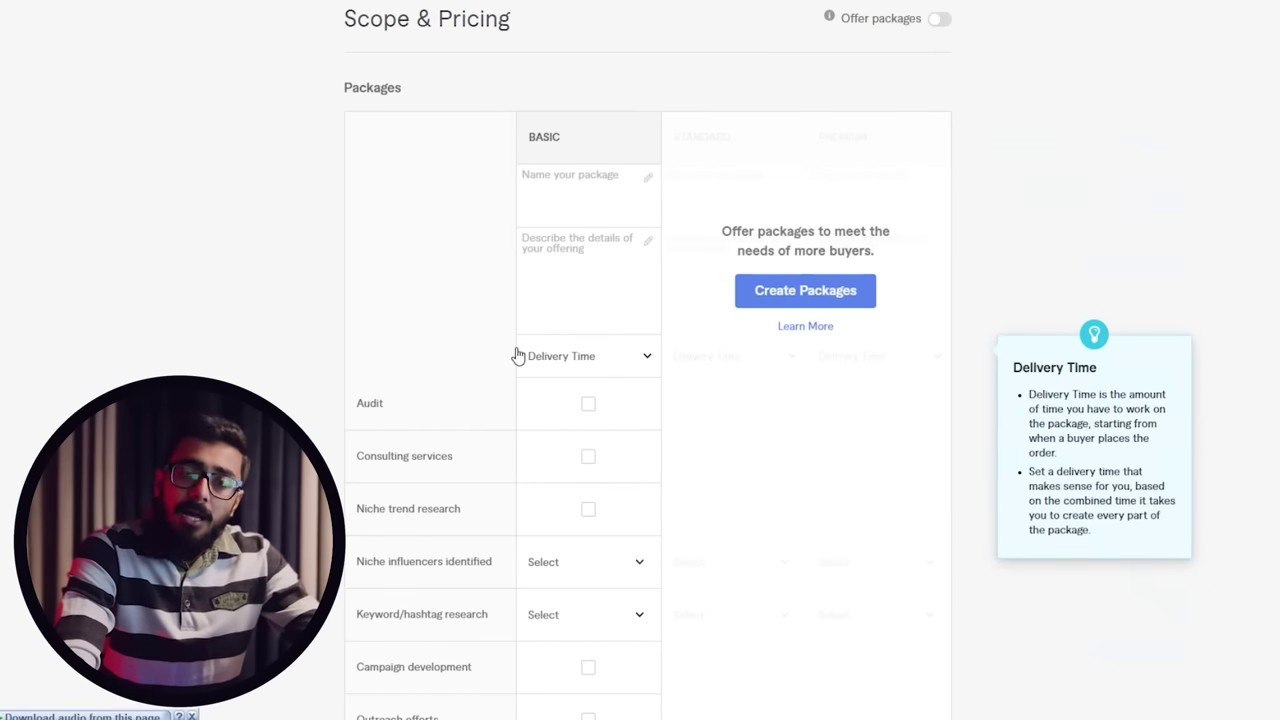
click(938, 22)
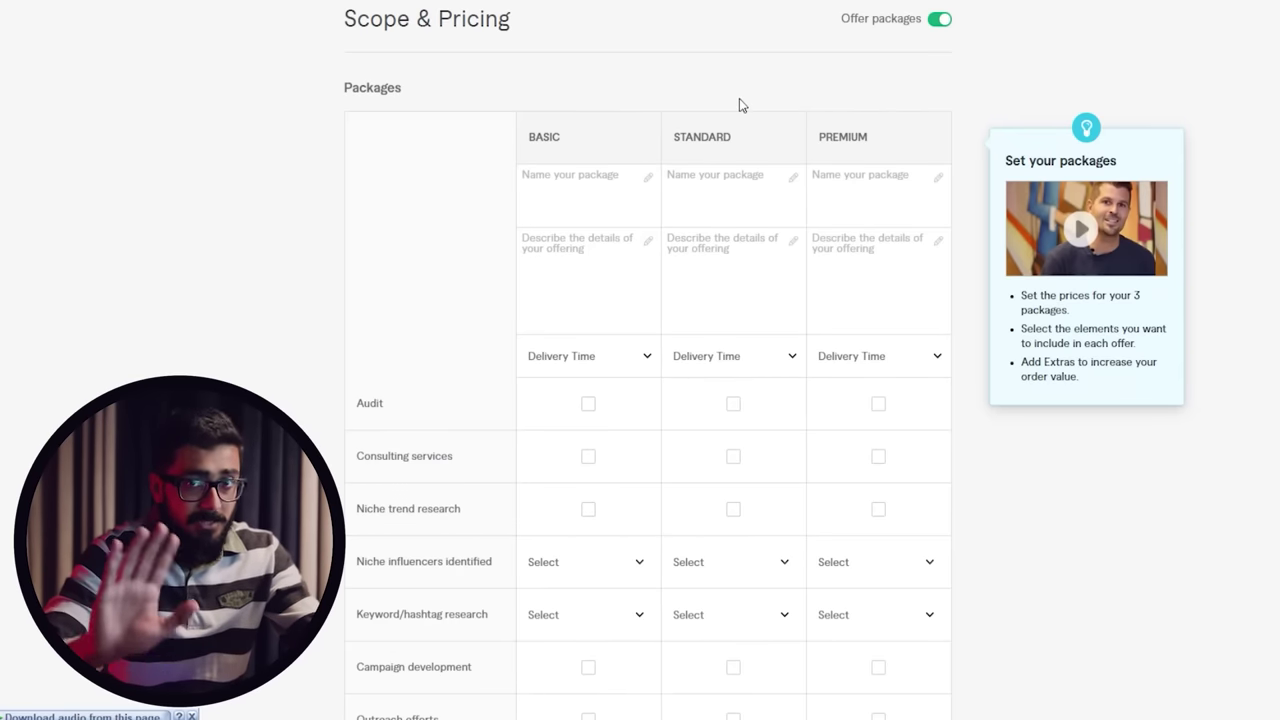
click(940, 19)
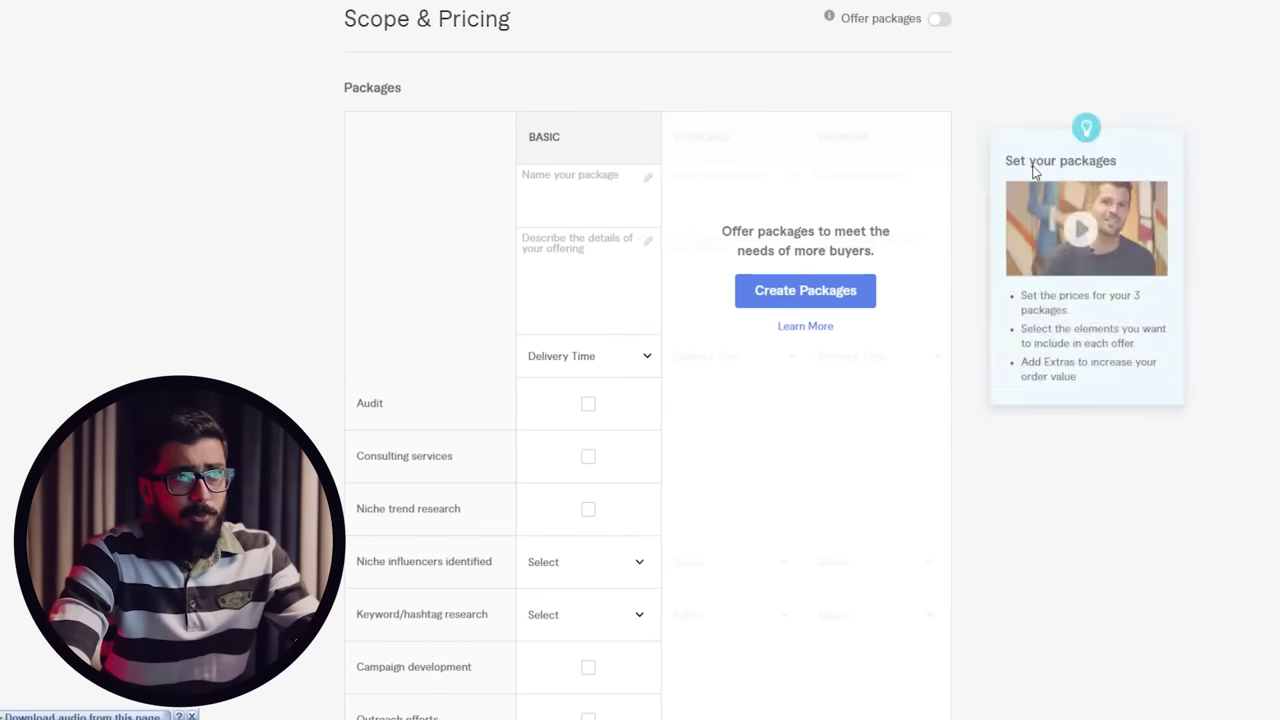
Examine the Basic package's name, description and delivery time fields, including the guidance and the available delivery options.
click(614, 178)
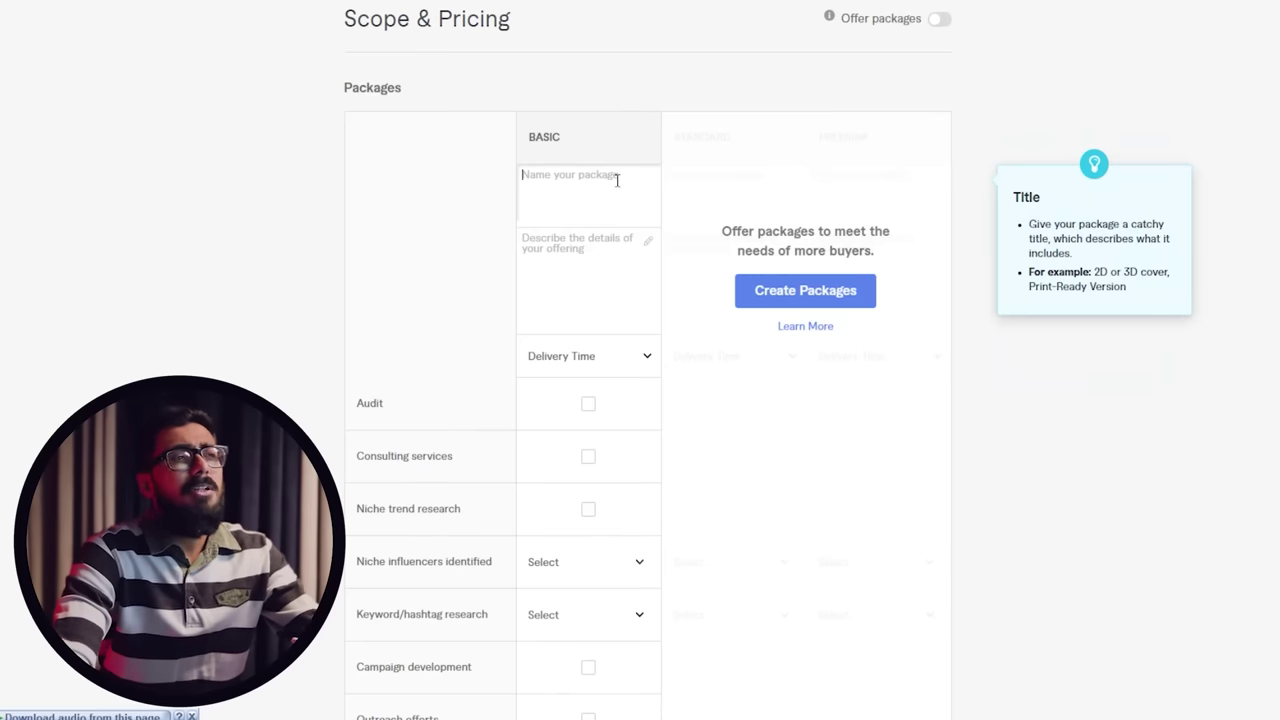
click(610, 266)
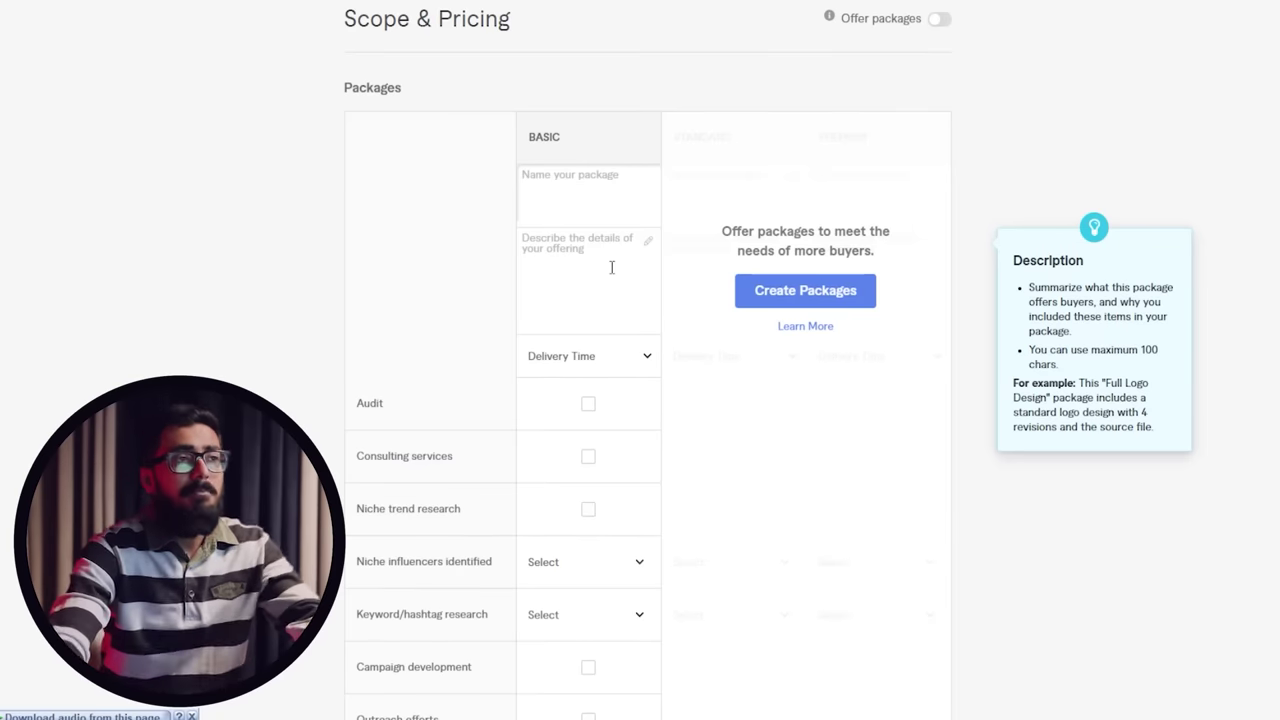
click(552, 195)
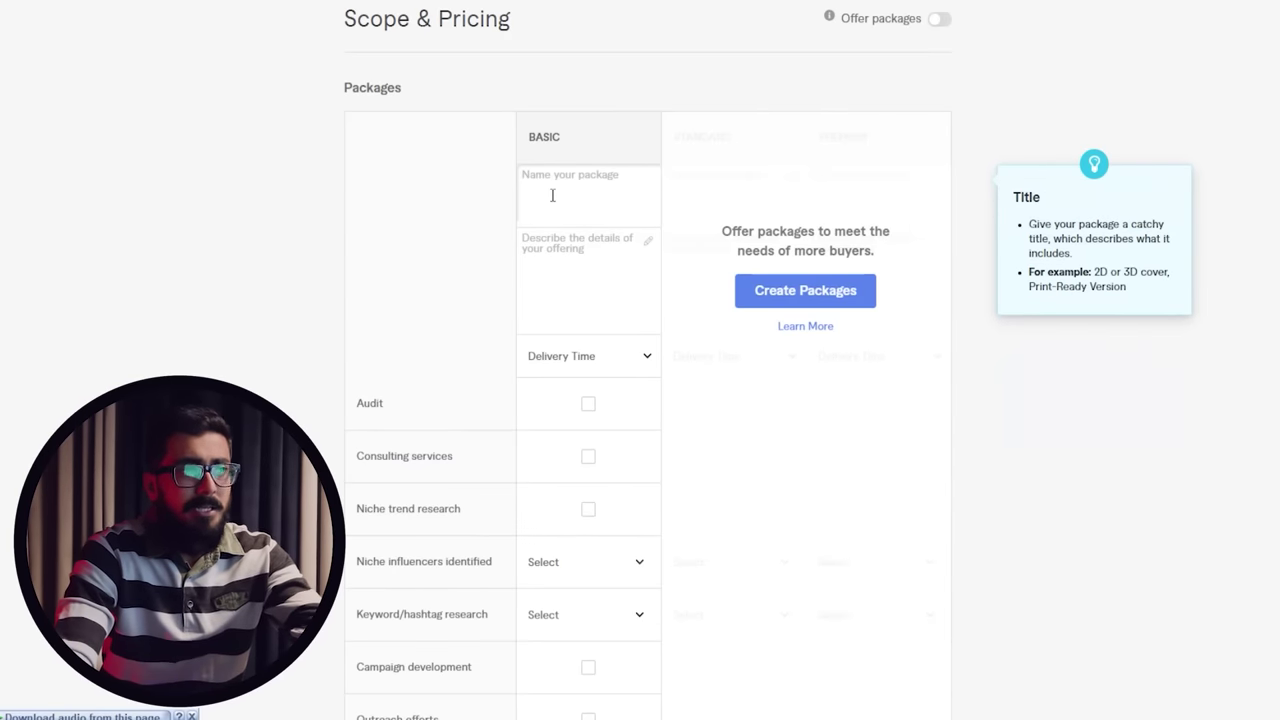
click(560, 272)
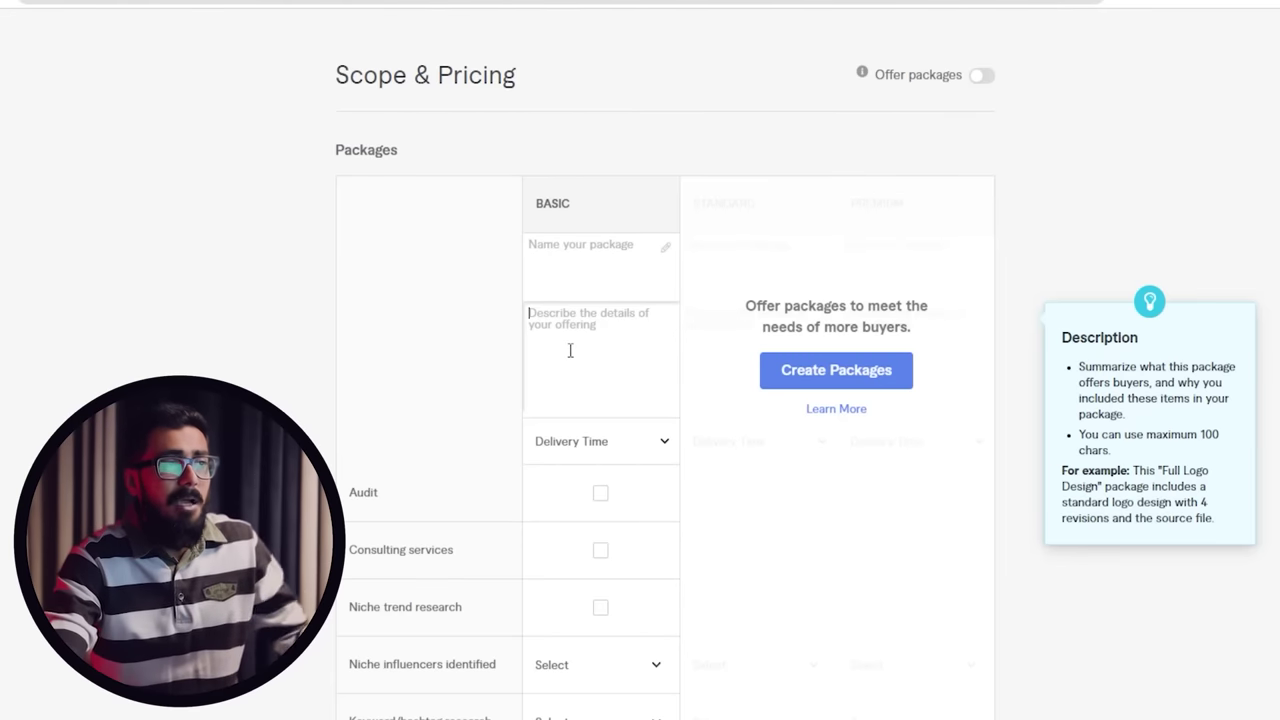
click(659, 451)
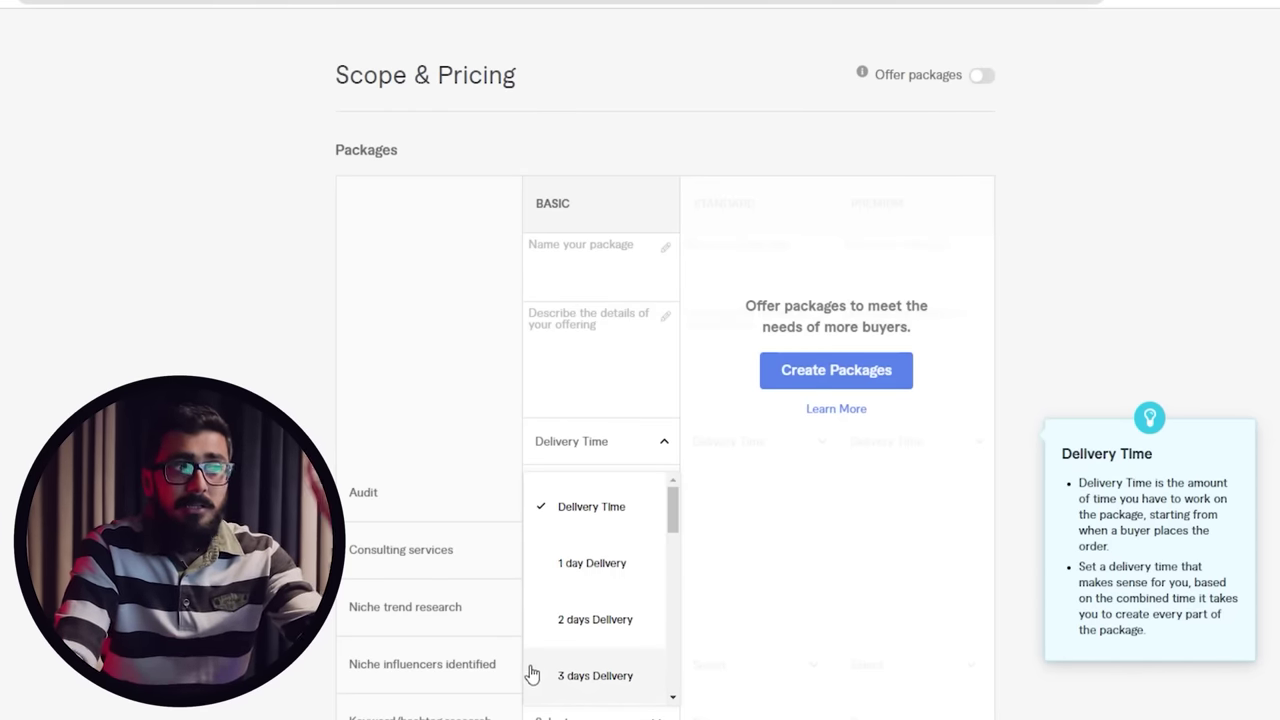
click(447, 449)
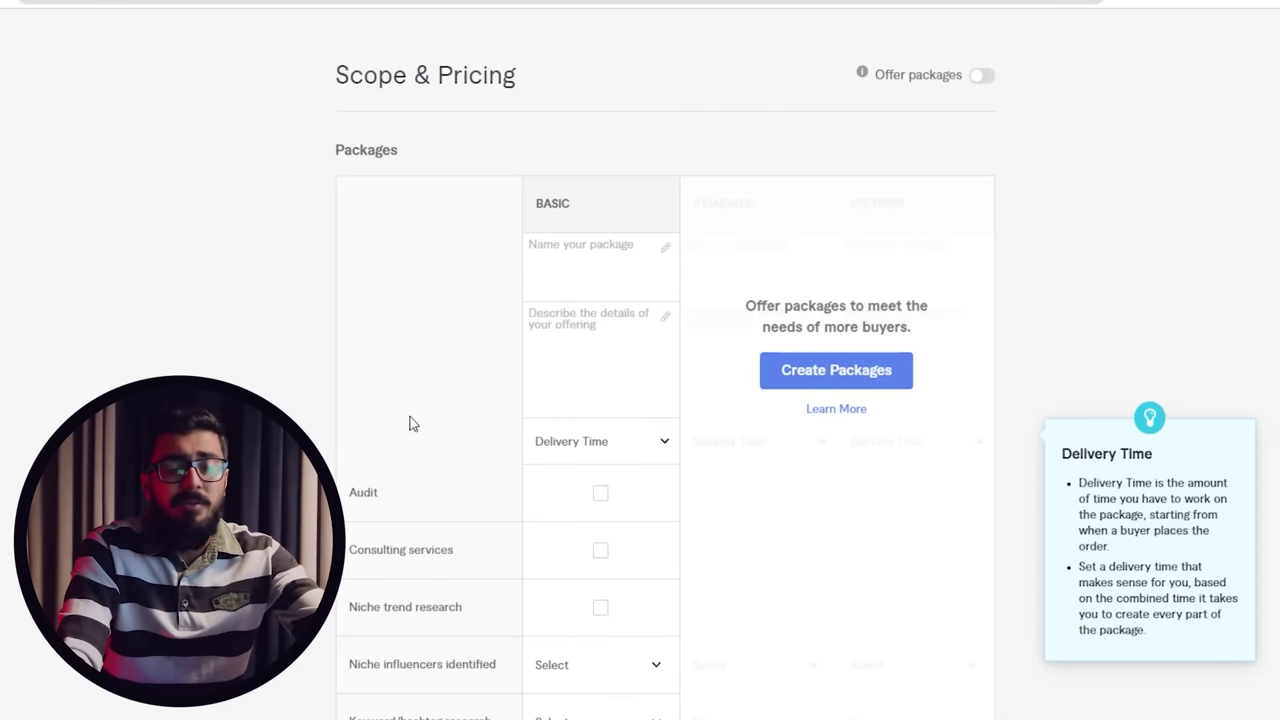
mouse_move(364, 392)
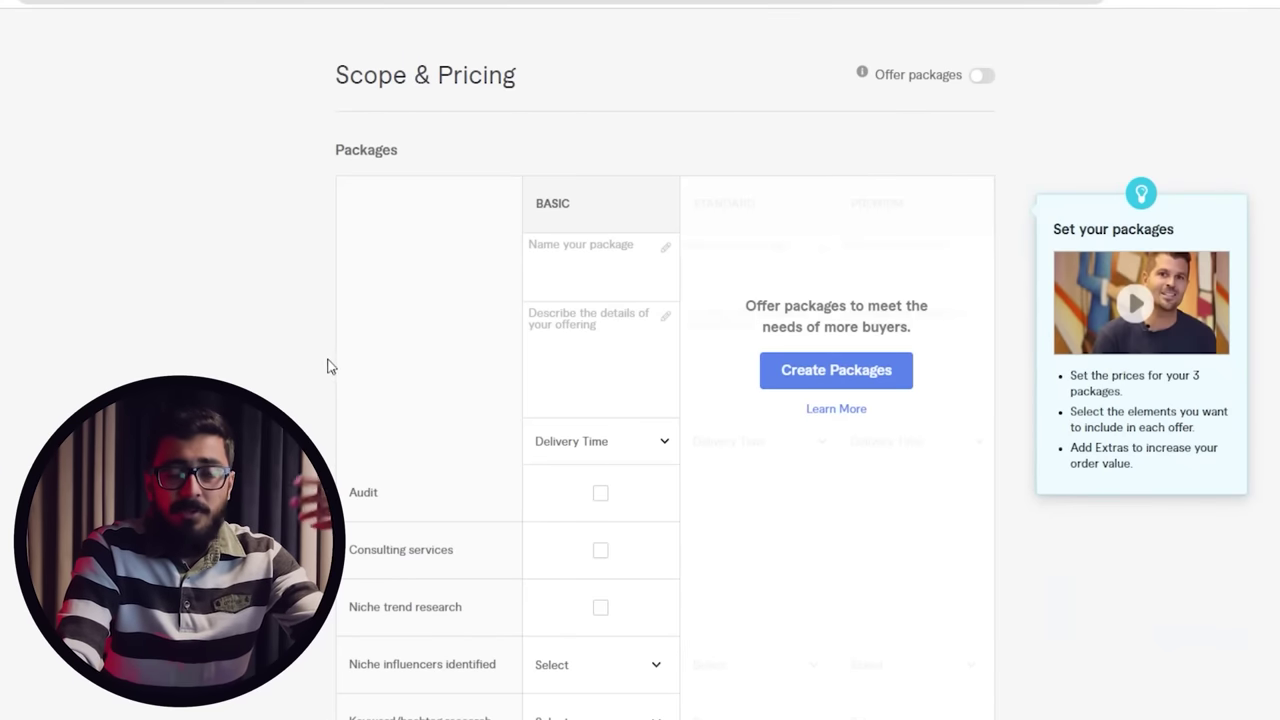
mouse_move(448, 546)
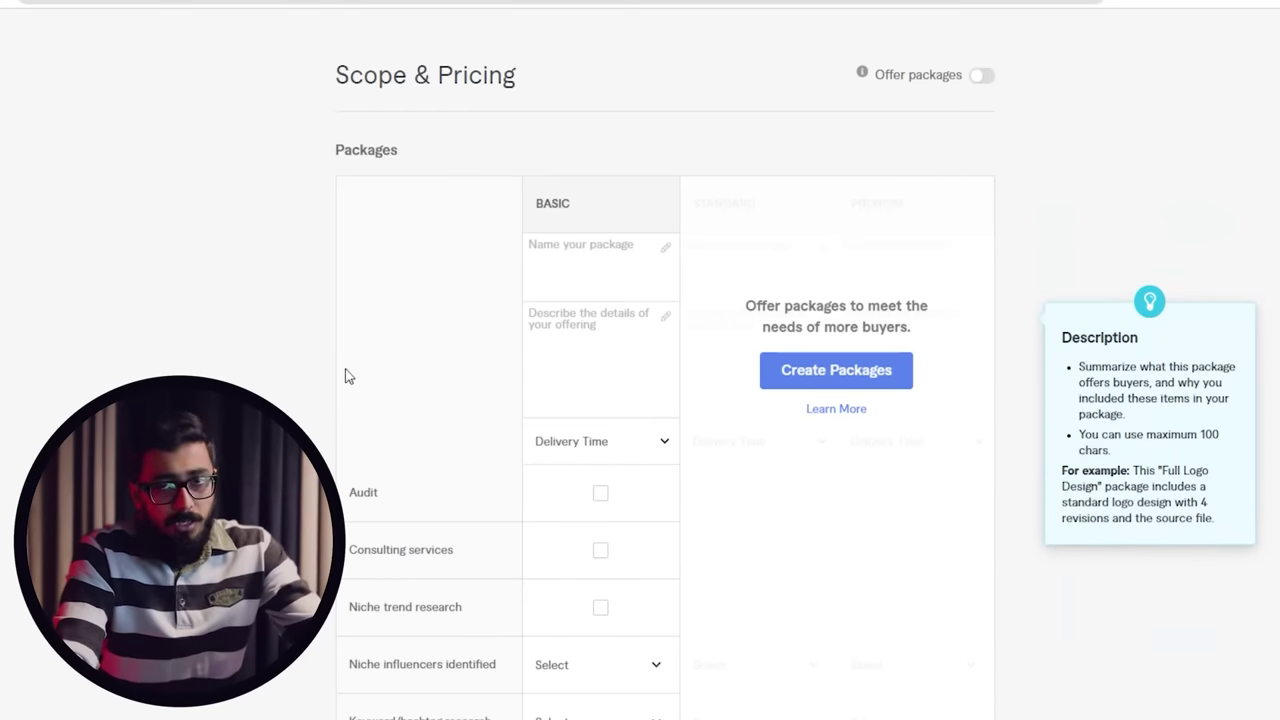
Try including niche trend research in the Basic package after reviewing the service rows.
scroll(447, 520, down, 1)
scroll(447, 520, down, 3)
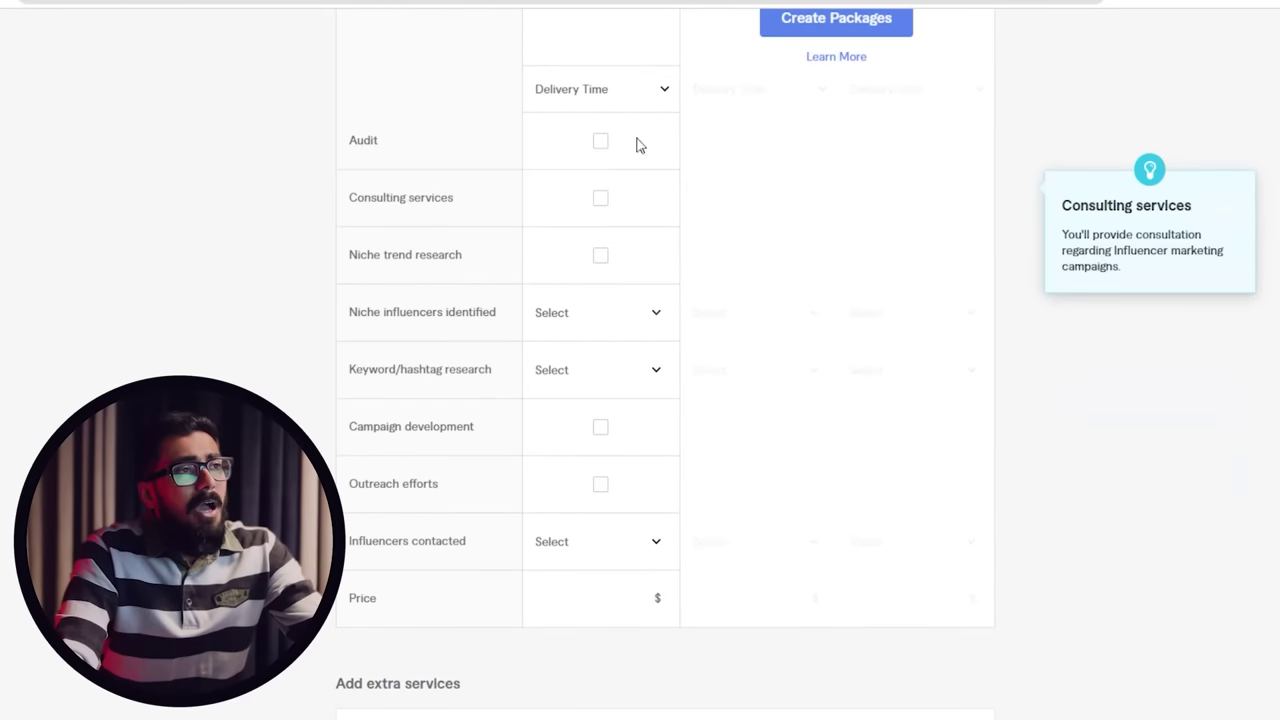
mouse_move(460, 307)
mouse_move(424, 276)
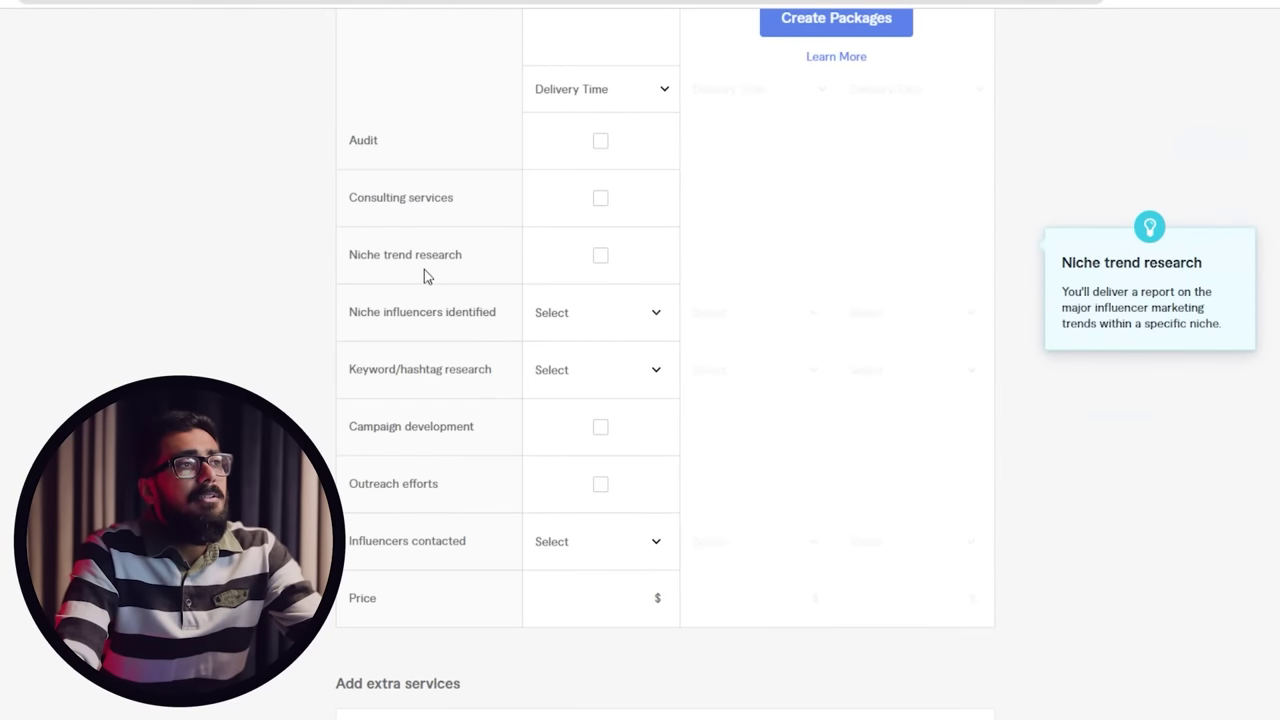
click(600, 255)
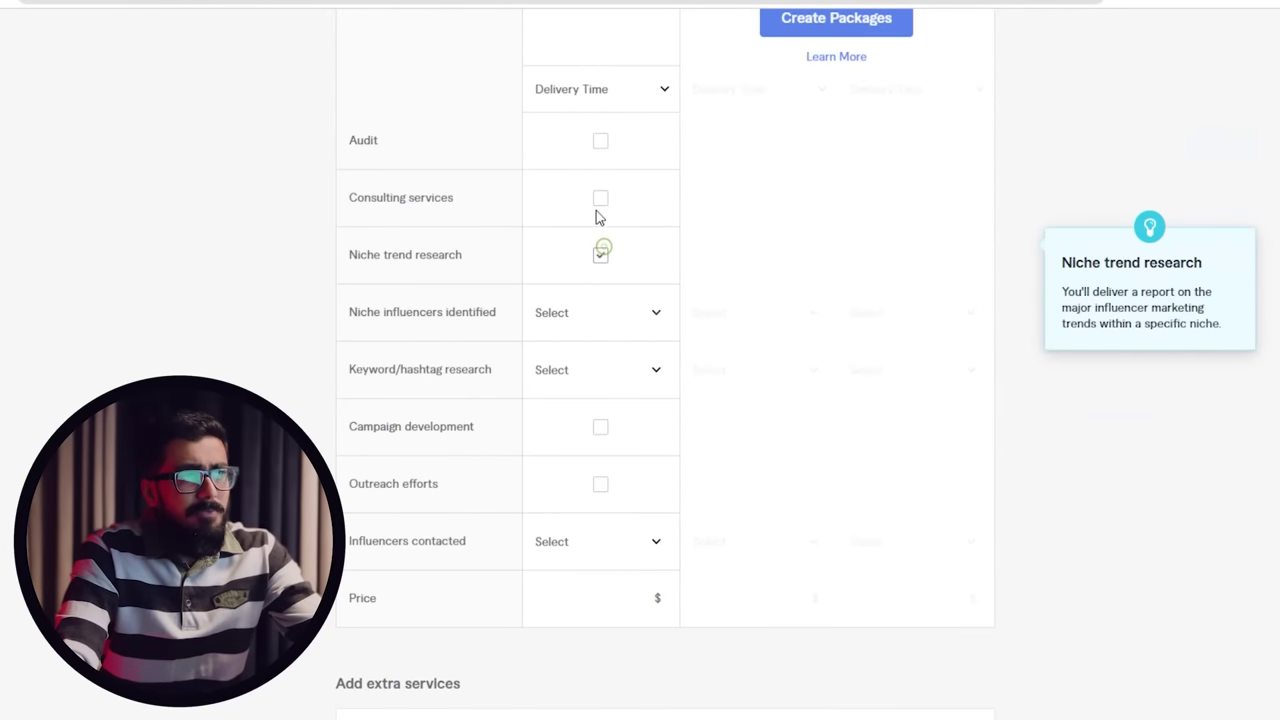
mouse_move(604, 210)
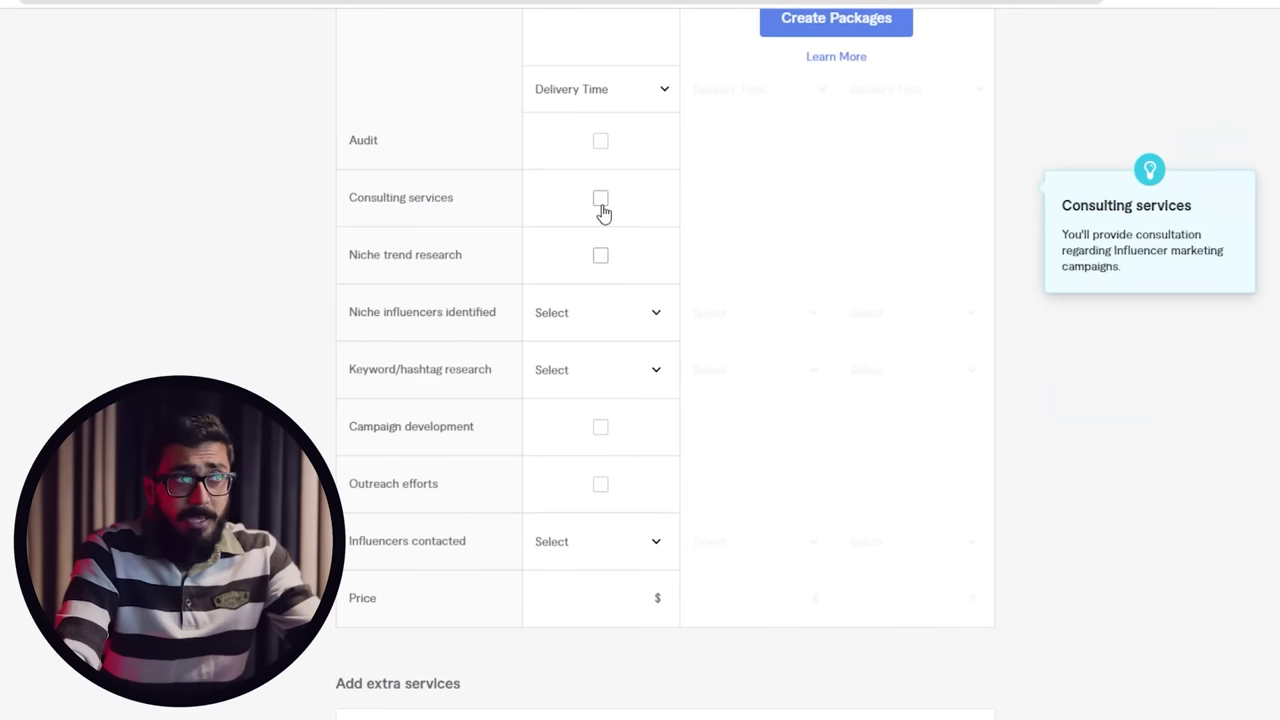
Set the Basic package to 5 niche influencers identified and 2 for keyword/hashtag research.
click(530, 316)
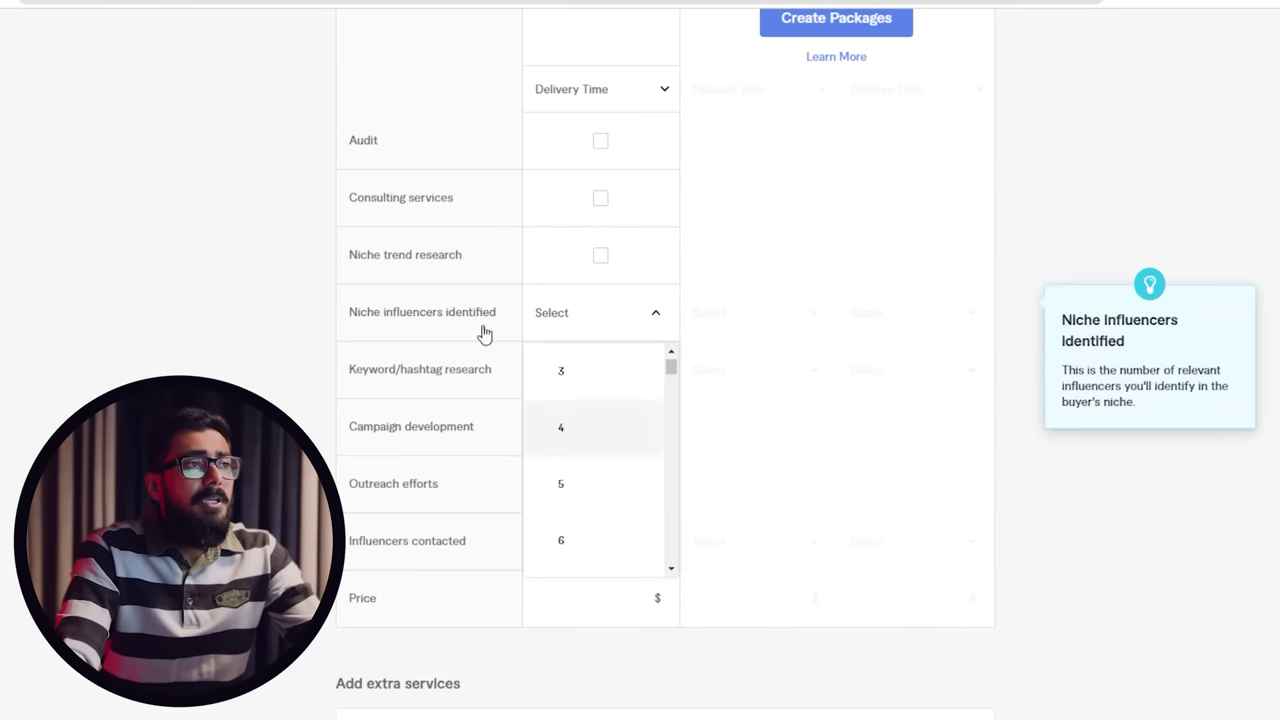
click(583, 494)
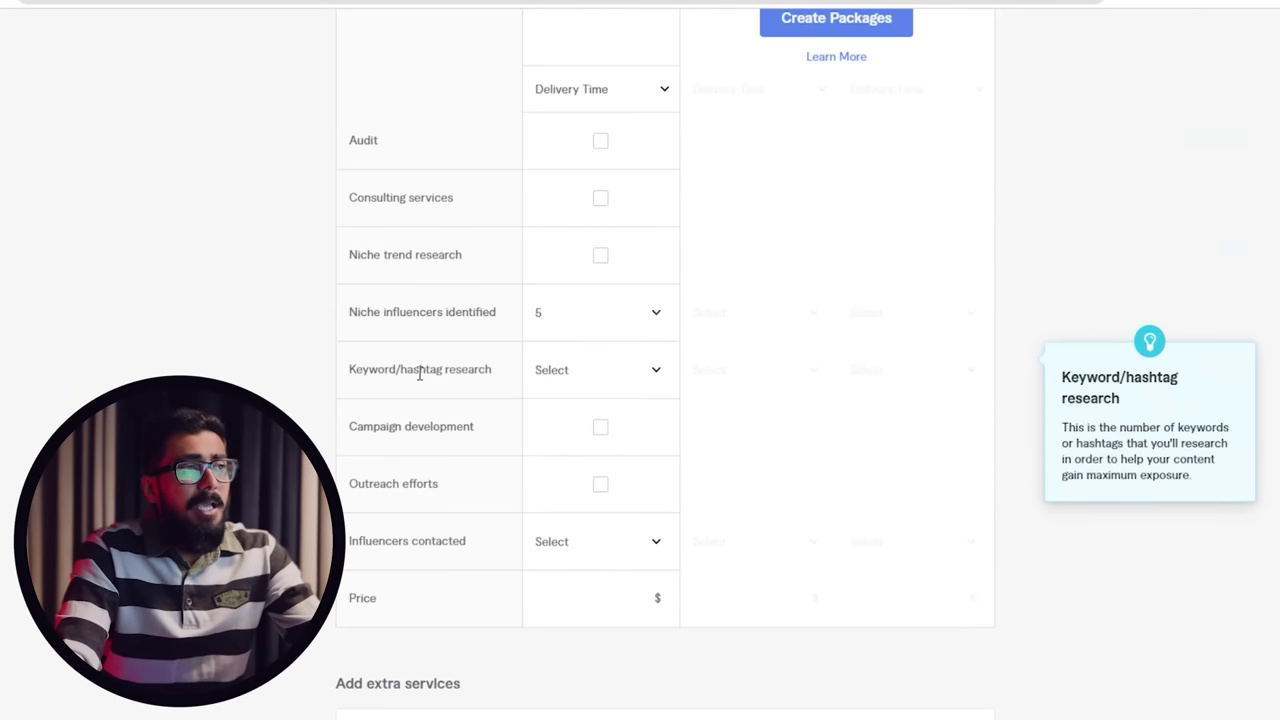
click(552, 372)
click(608, 545)
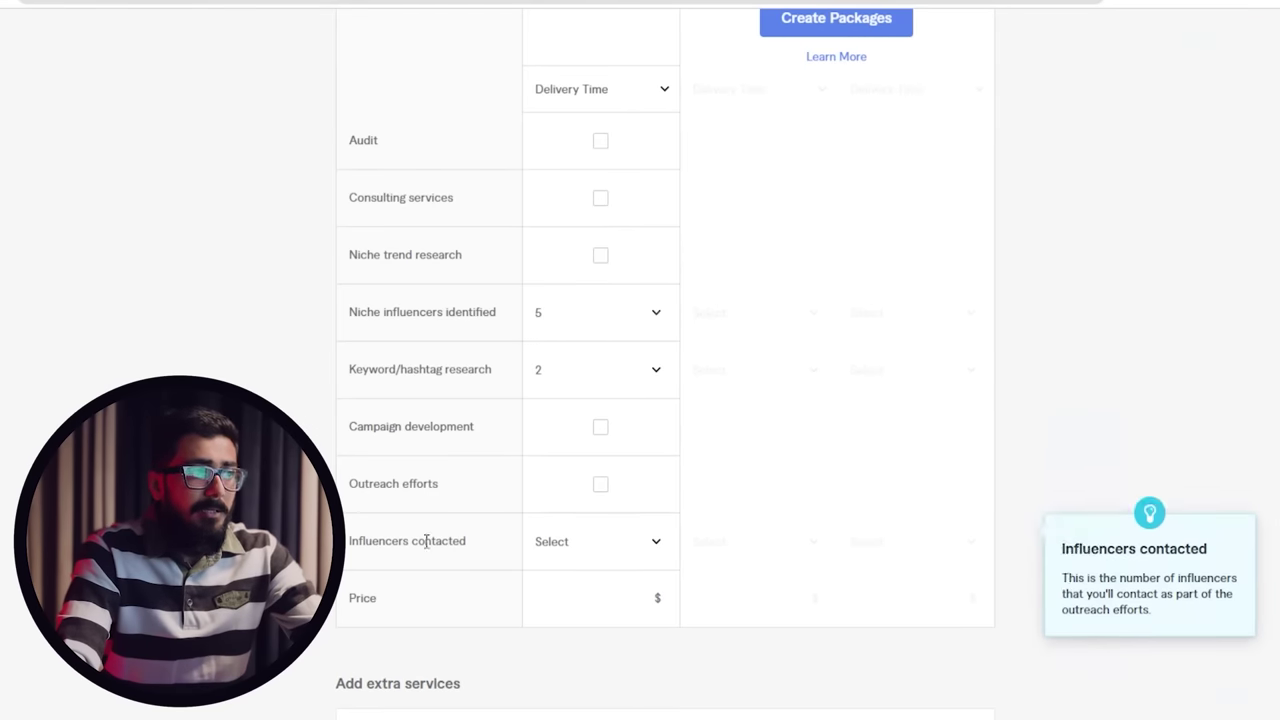
Set the Basic package's influencers contacted to 8 and its price to $10.
click(560, 541)
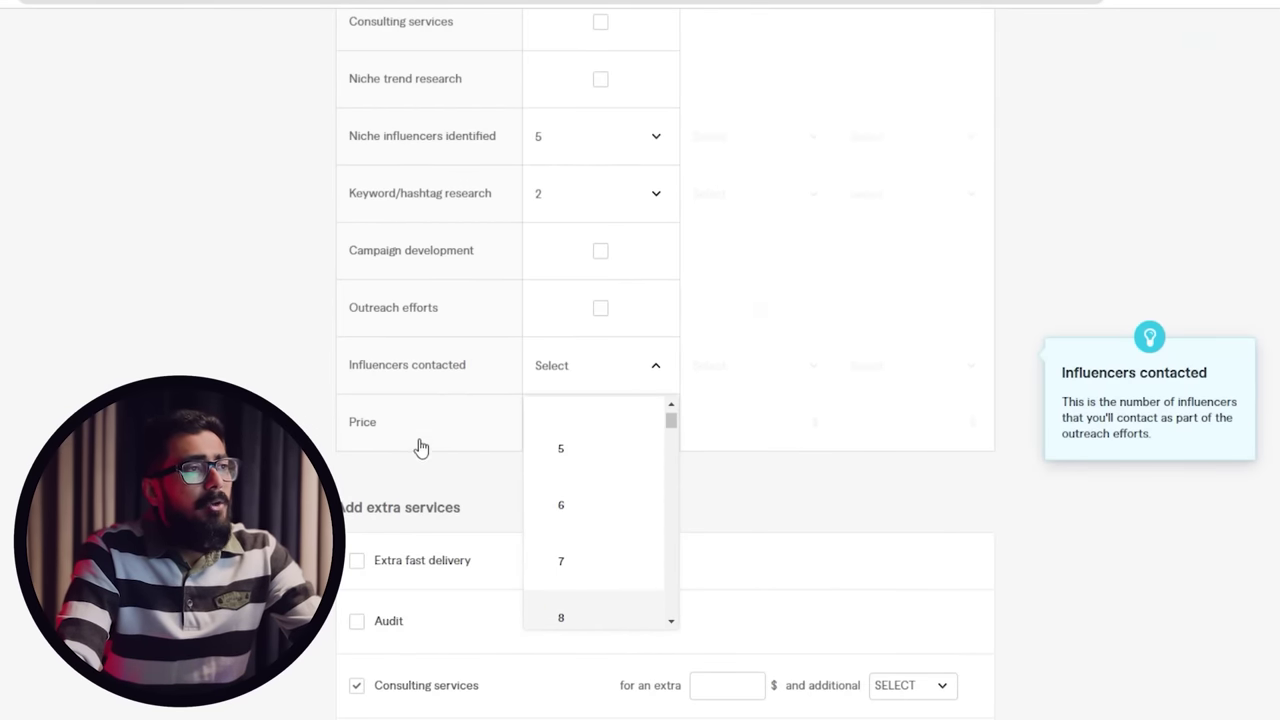
click(583, 429)
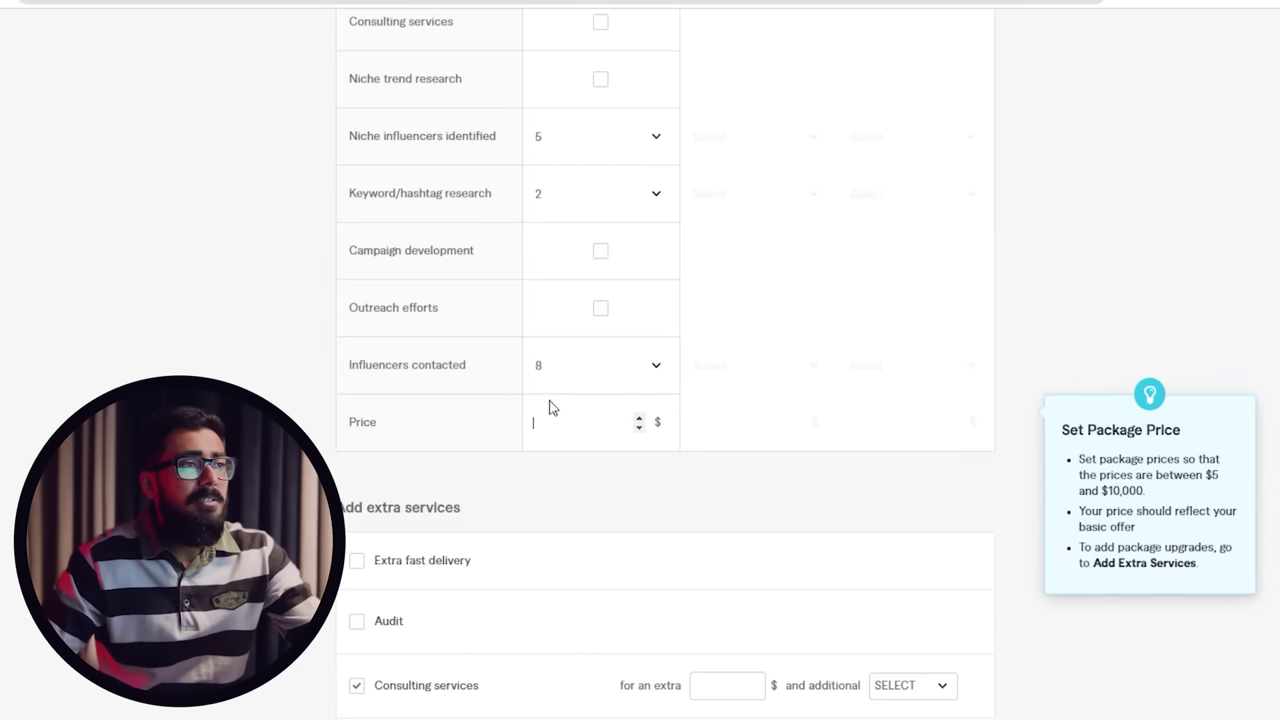
text(10)
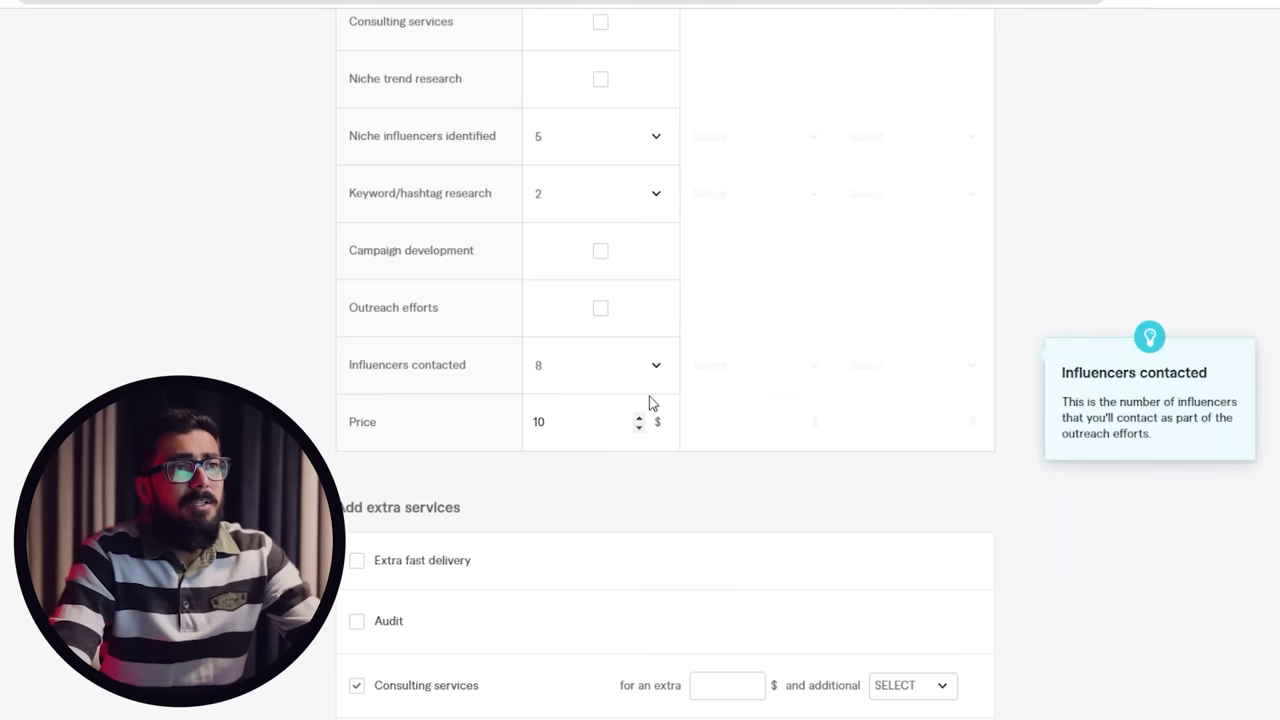
scroll(575, 276, up, 3)
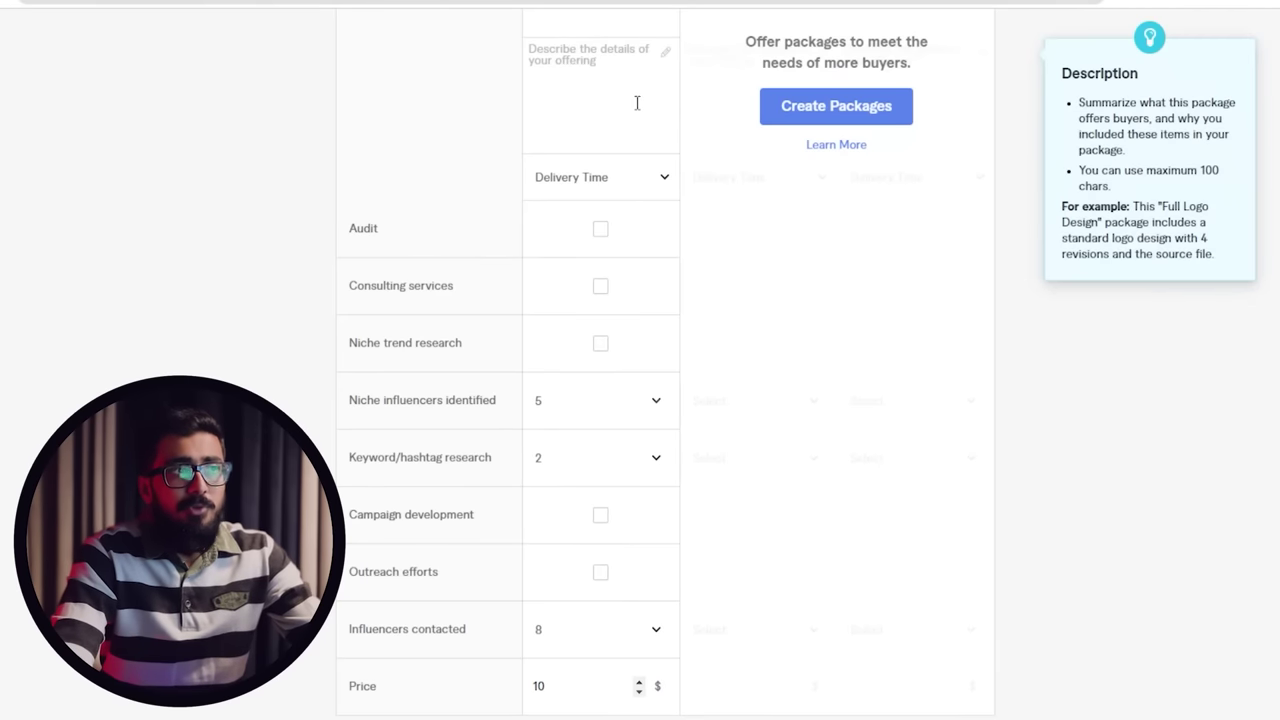
Try offering extra fast delivery as an extra service for the Basic package while reviewing the available extras.
scroll(600, 409, down, 5)
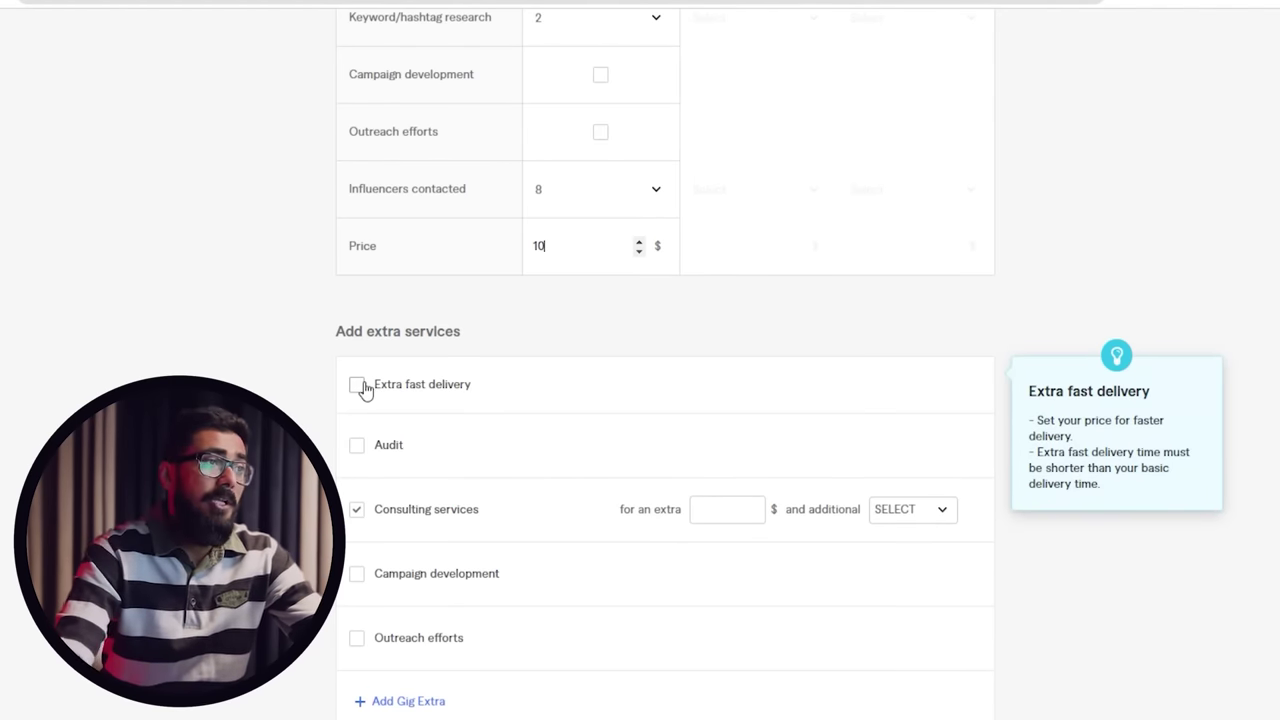
click(358, 386)
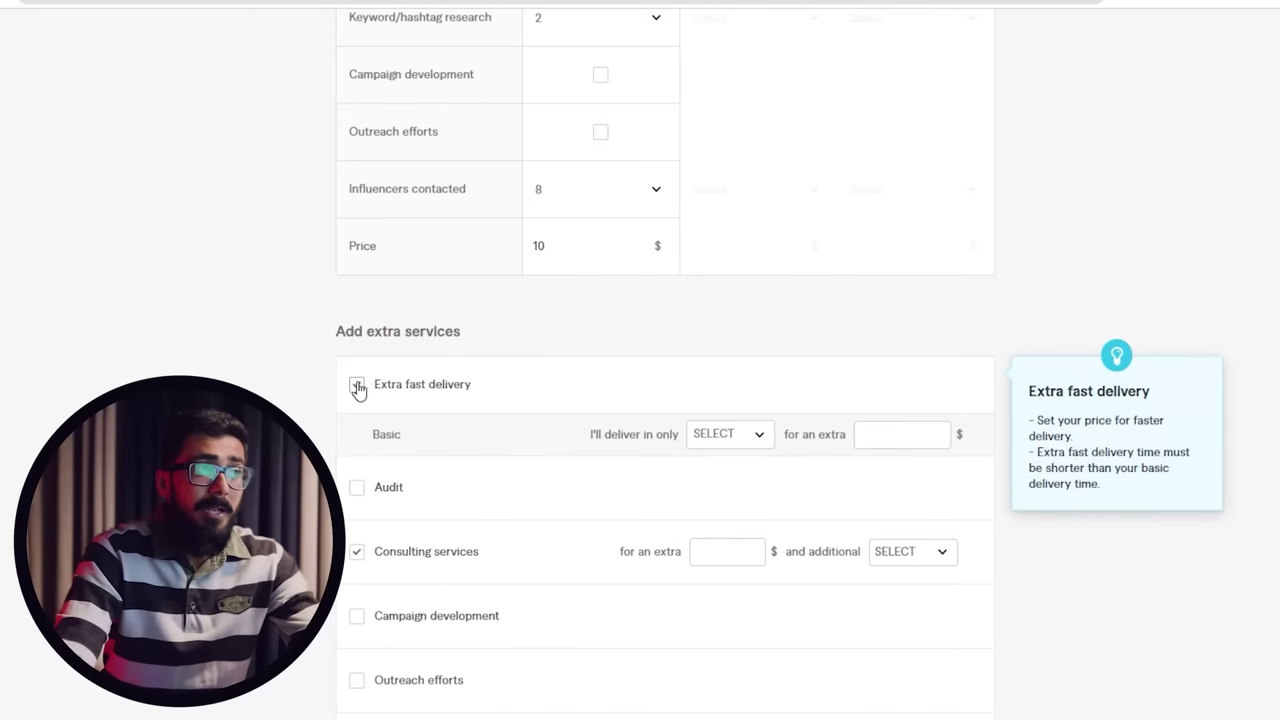
scroll(313, 365, up, 2)
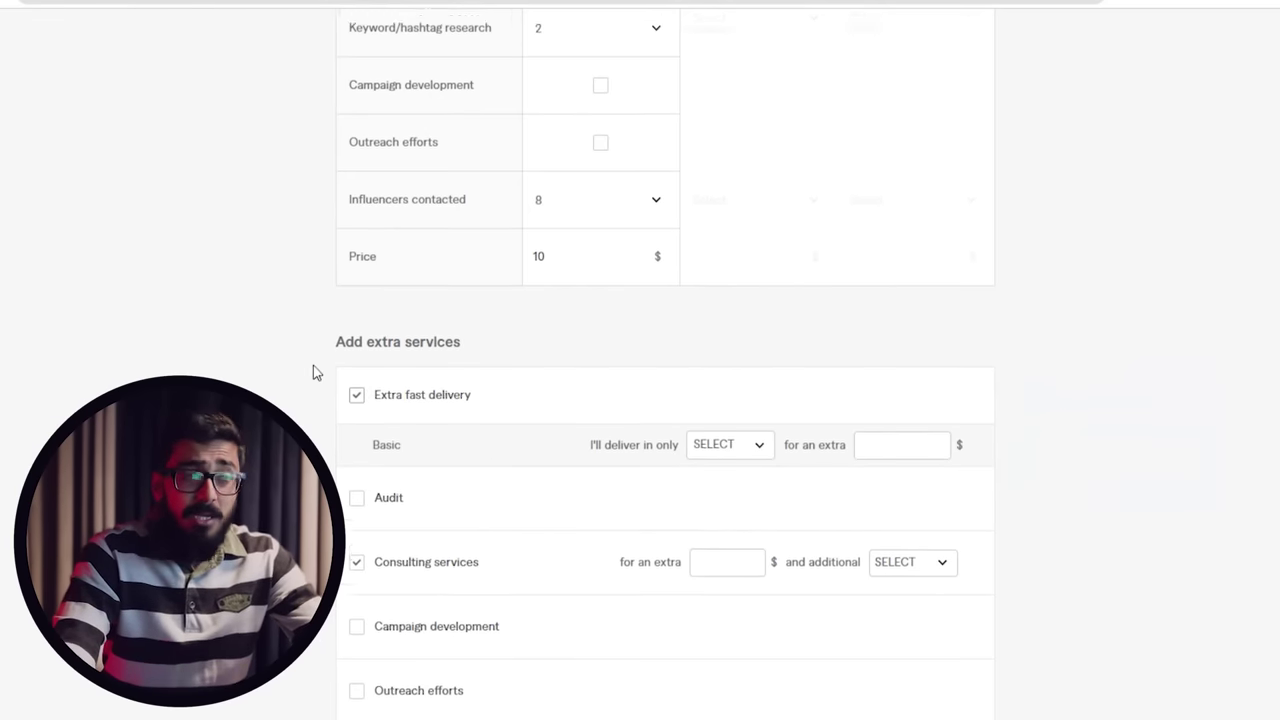
mouse_move(391, 551)
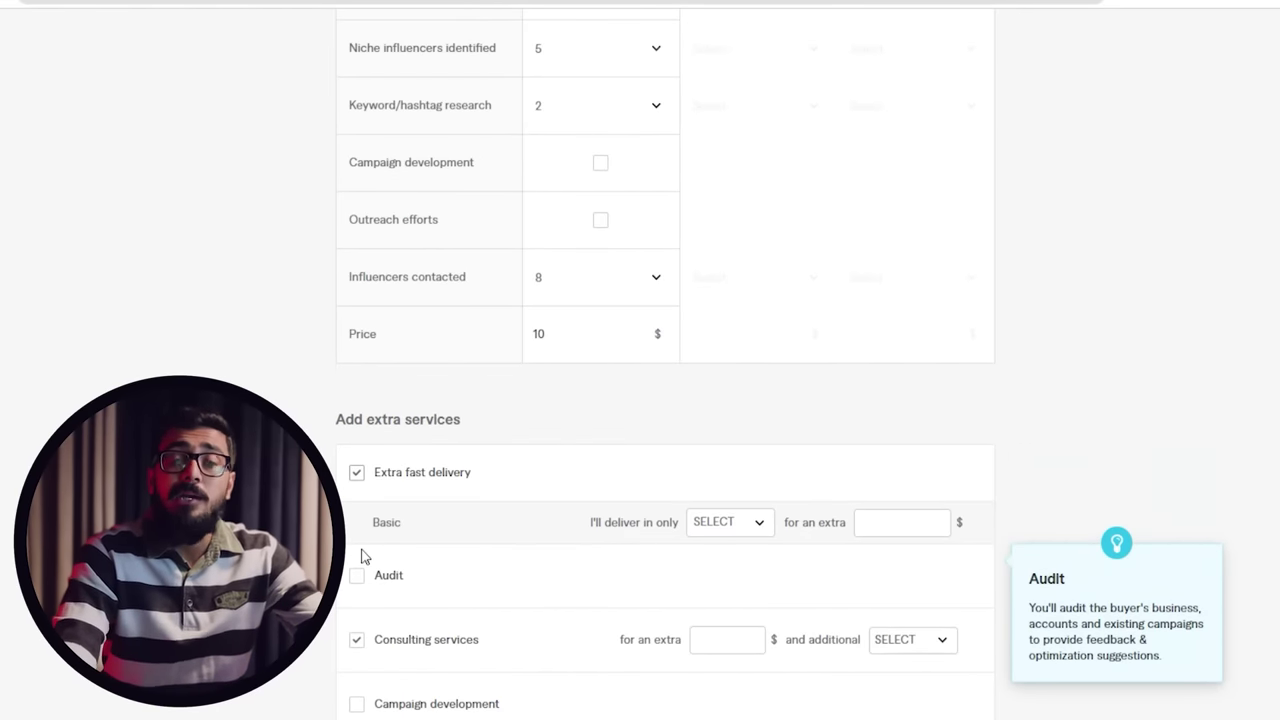
mouse_move(350, 544)
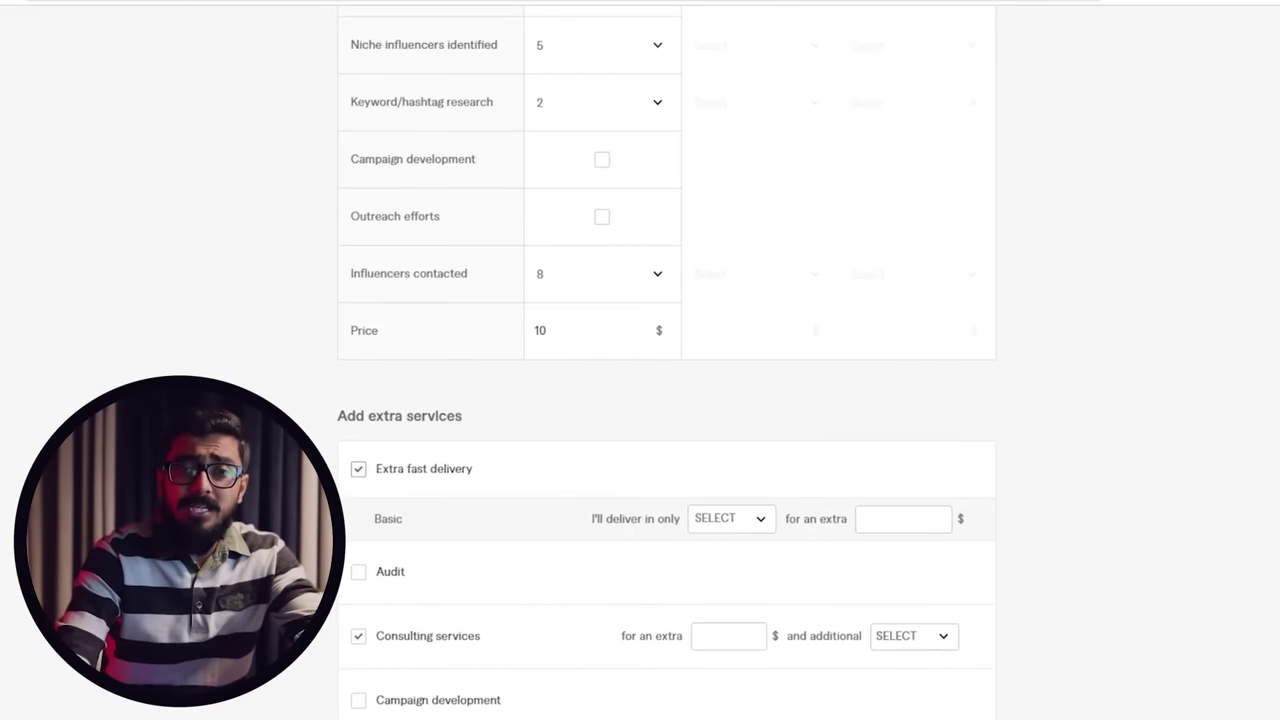
scroll(451, 534, down, 3)
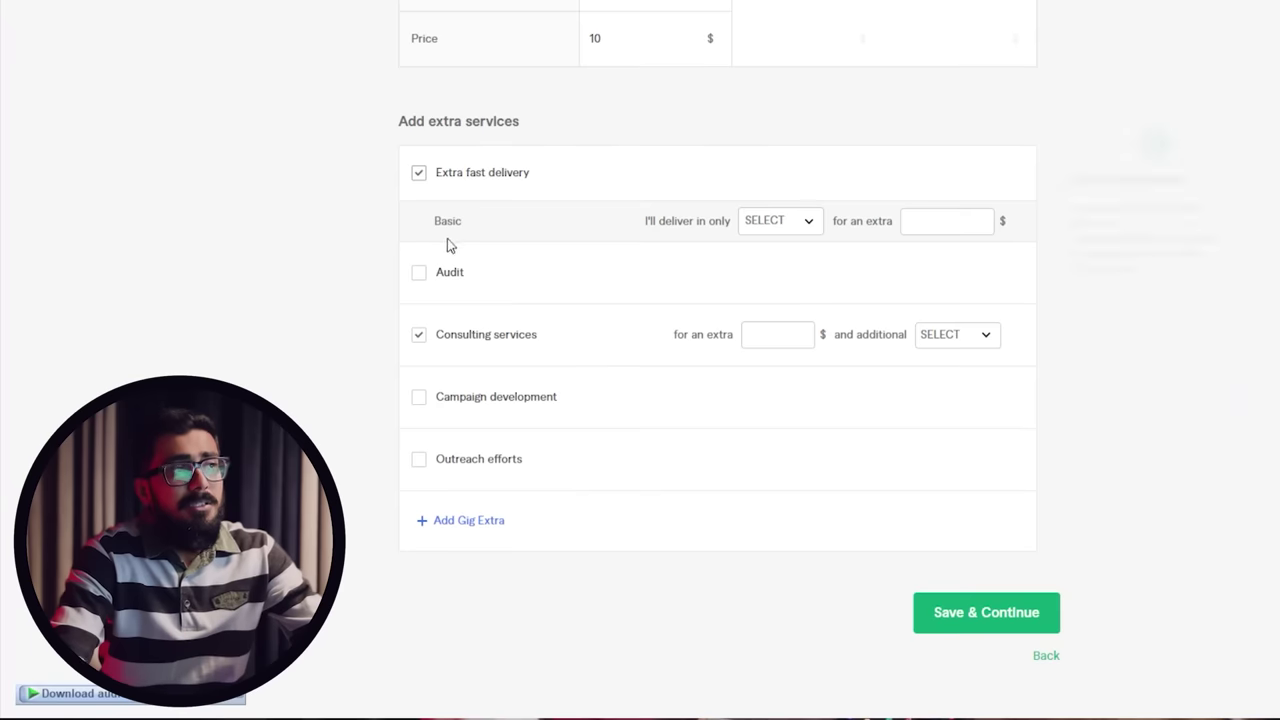
mouse_move(458, 260)
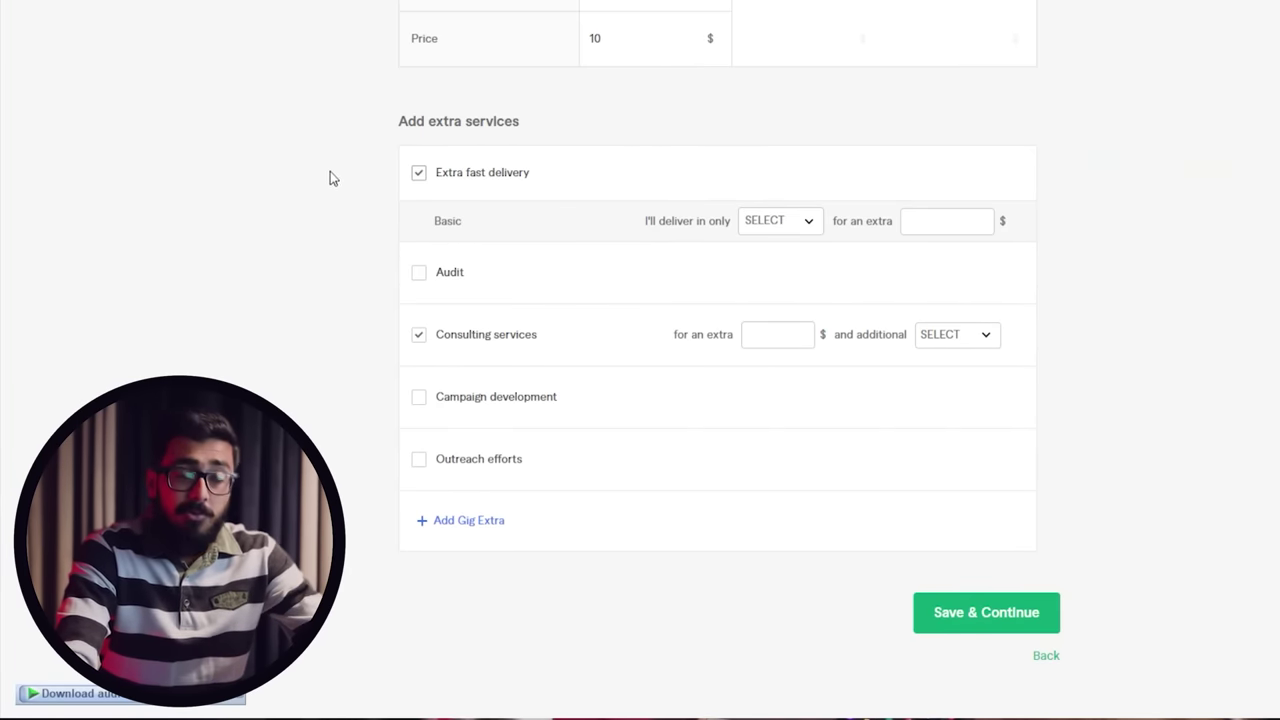
scroll(400, 230, up, 2)
mouse_move(457, 380)
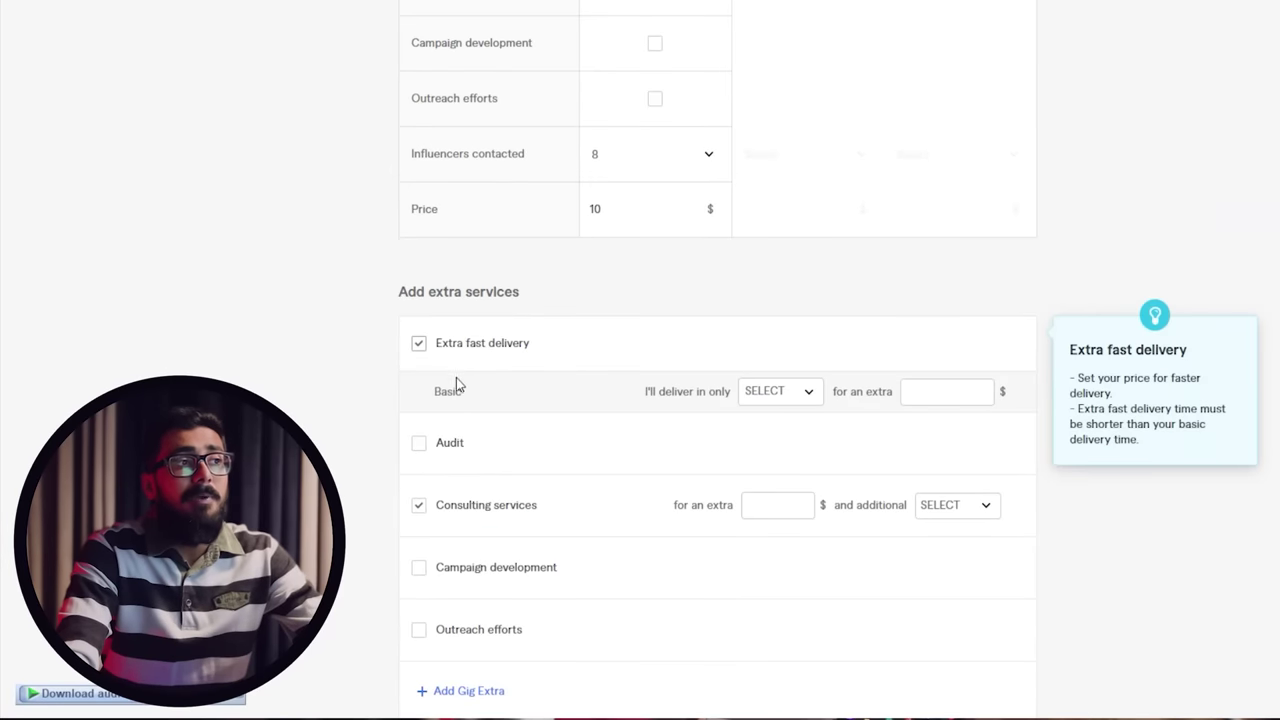
click(418, 343)
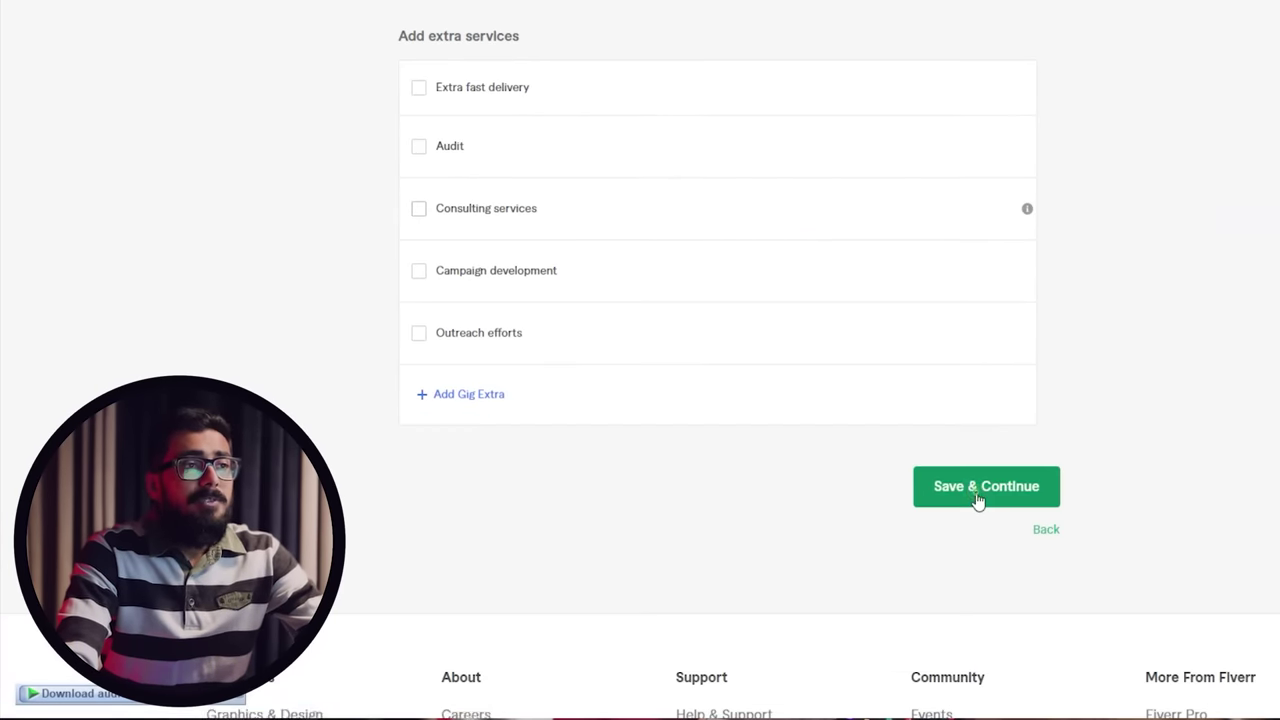
Save the scope and pricing and continue to the gig description.
click(978, 497)
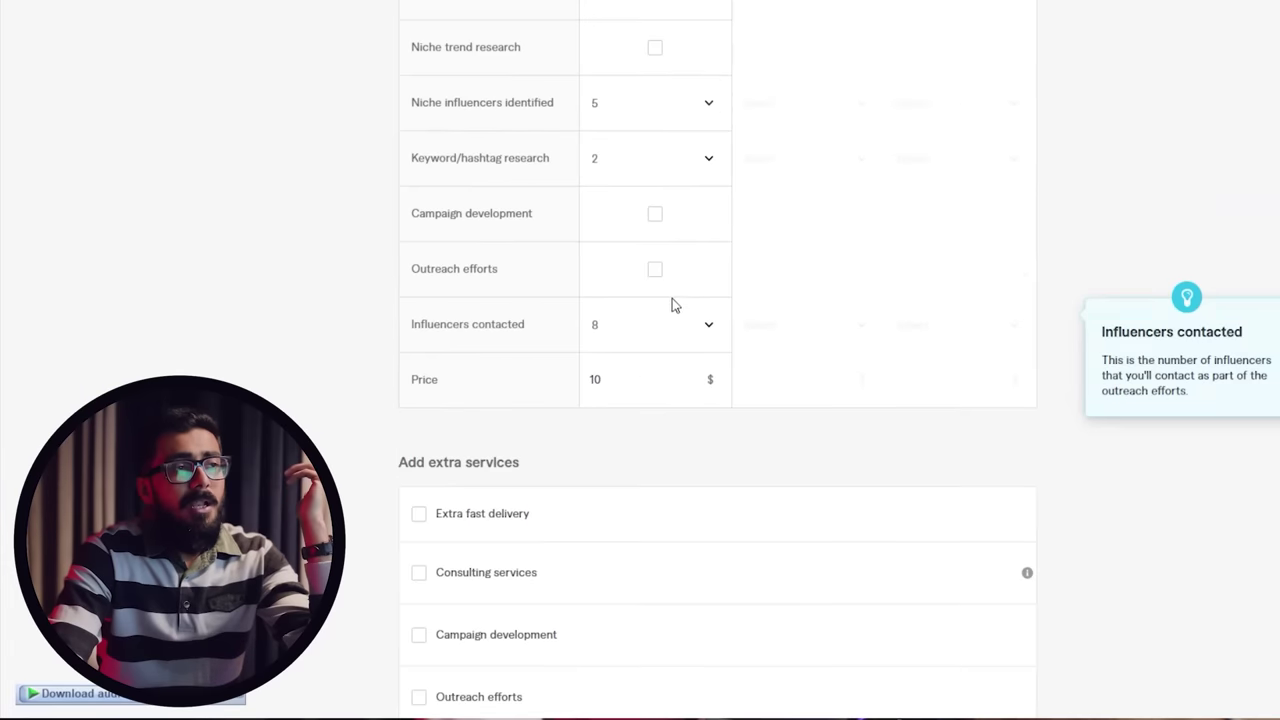
scroll(889, 417, down, 3)
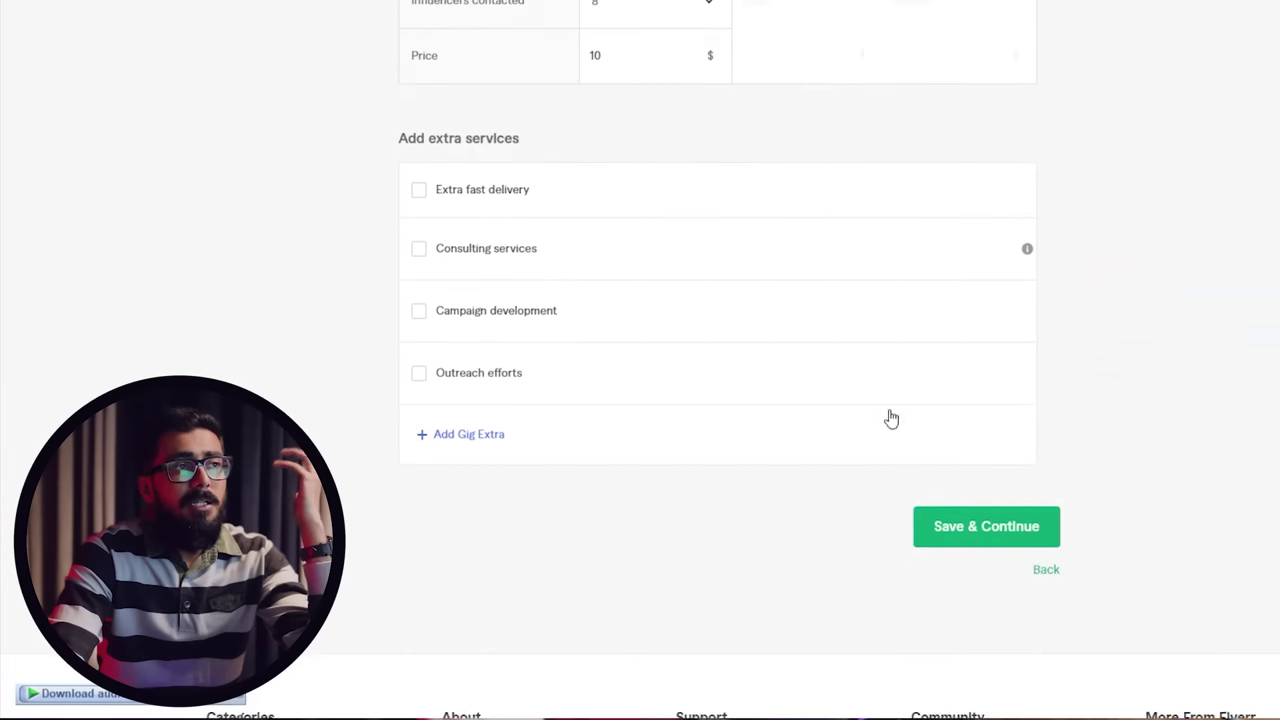
click(987, 520)
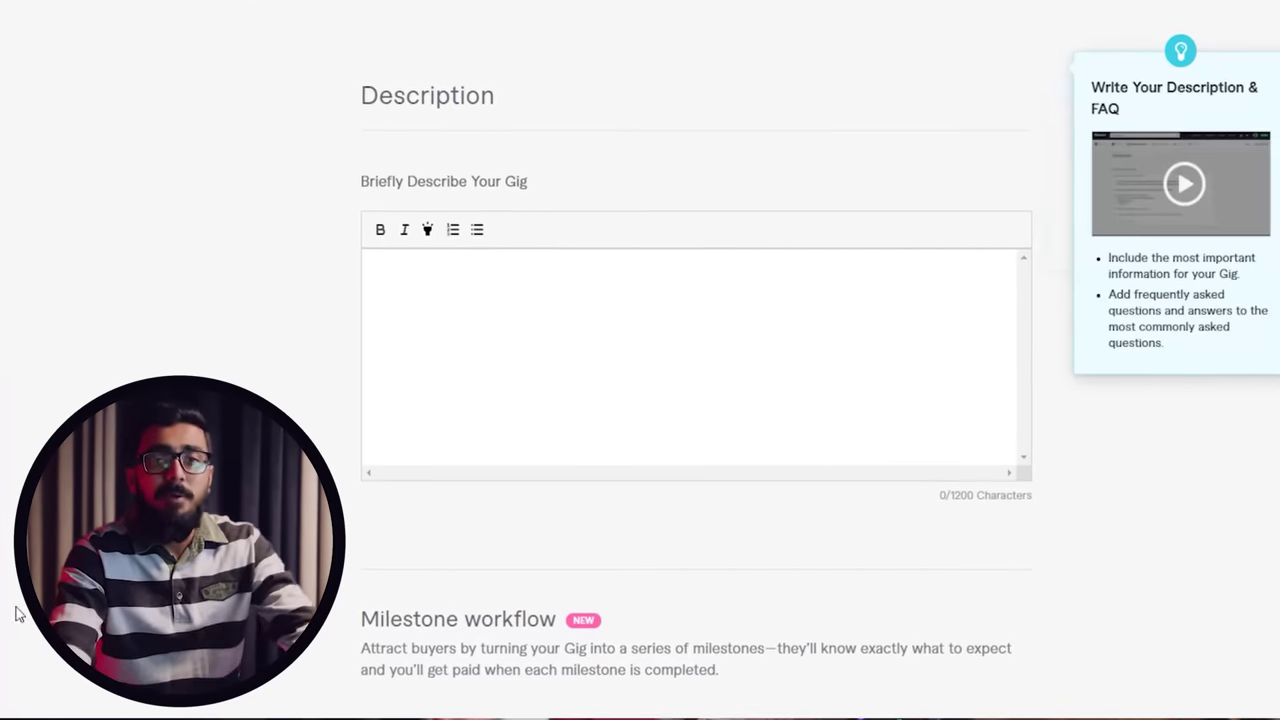
Paste the prepared description of the Instagram influencer list service into the gig description and review the text.
click(460, 330)
key(ctrl+v)
scroll(460, 326, down, 10)
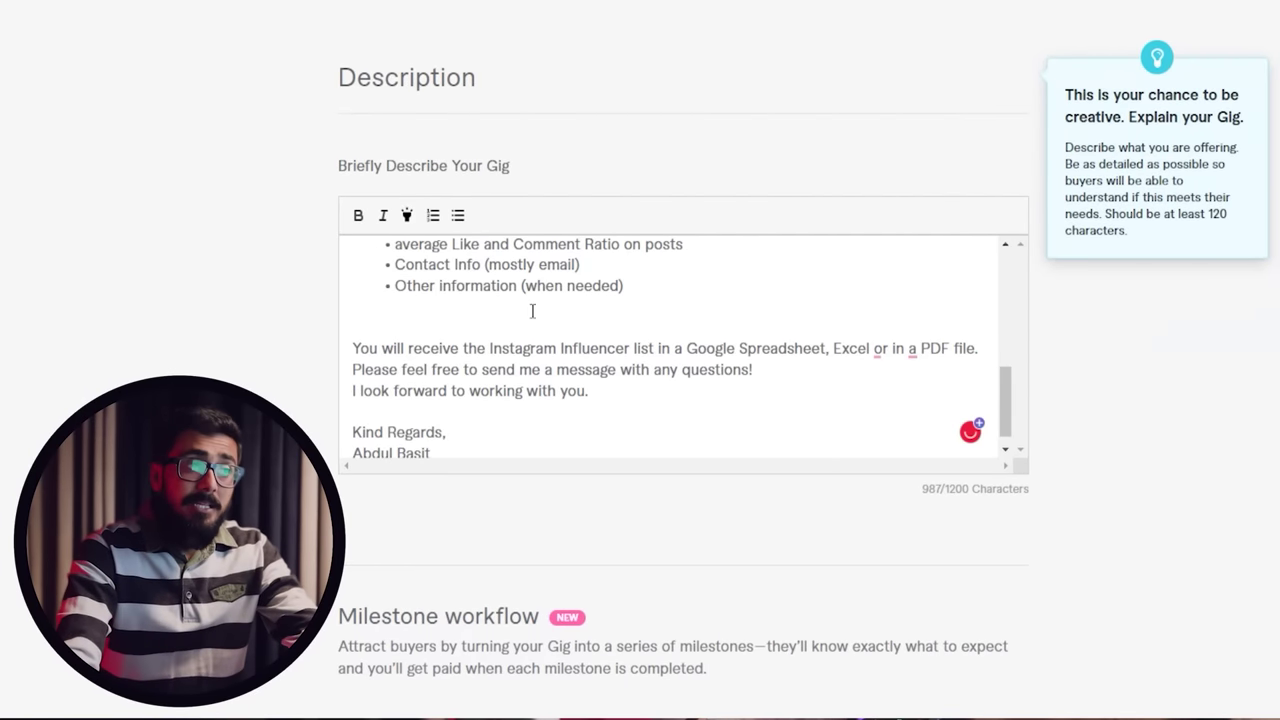
scroll(594, 334, down, 1)
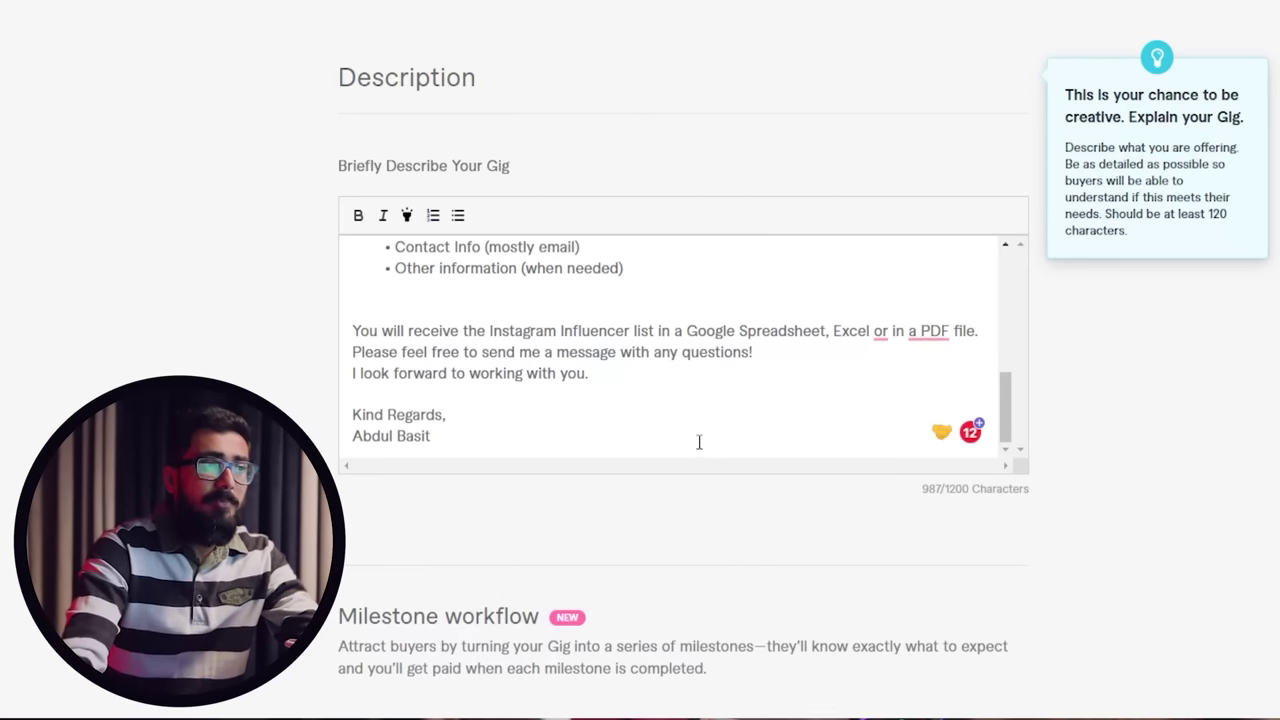
scroll(699, 442, up, 10)
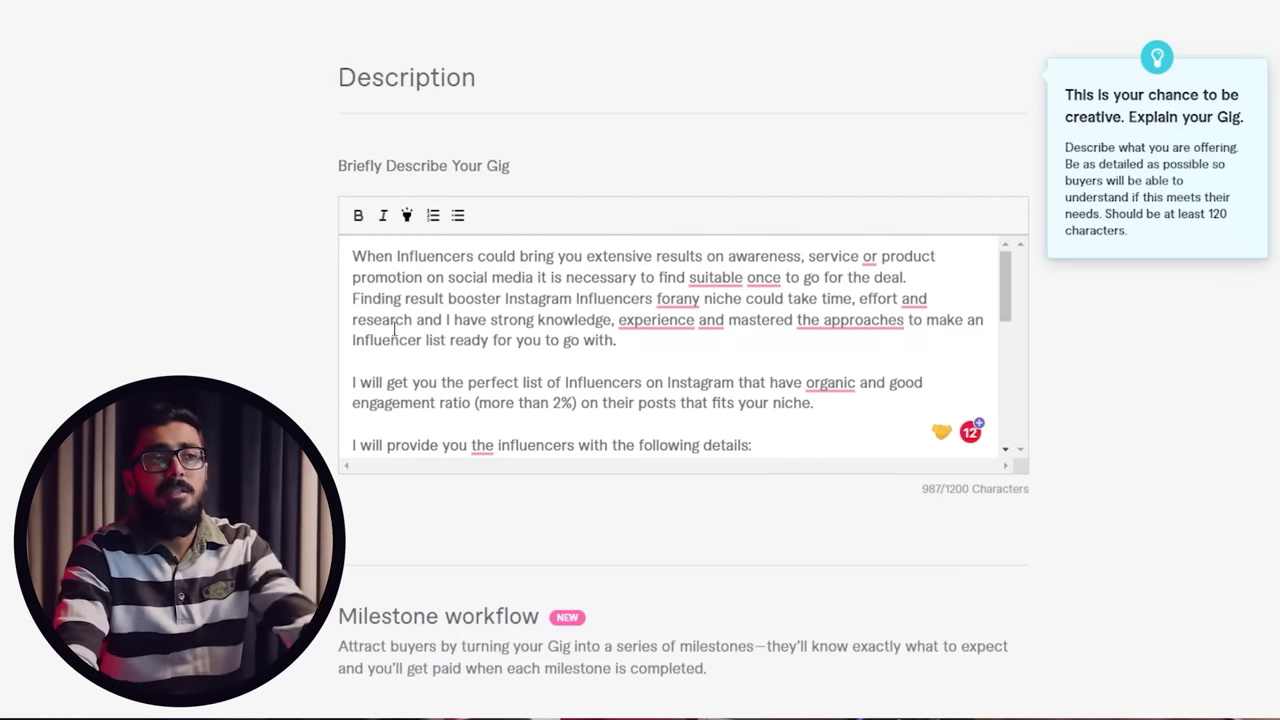
Examine the milestone workflow and Frequently Asked Questions sections below the gig description.
scroll(760, 355, down, 10)
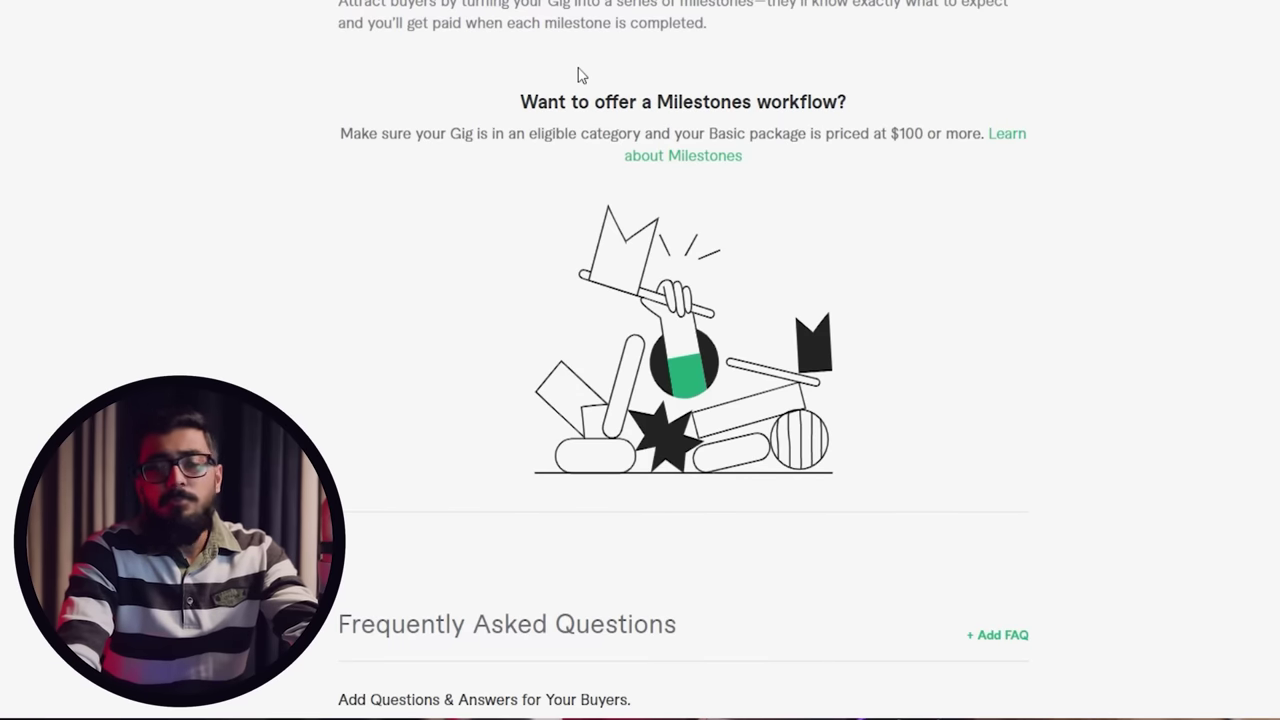
scroll(580, 80, down, 4)
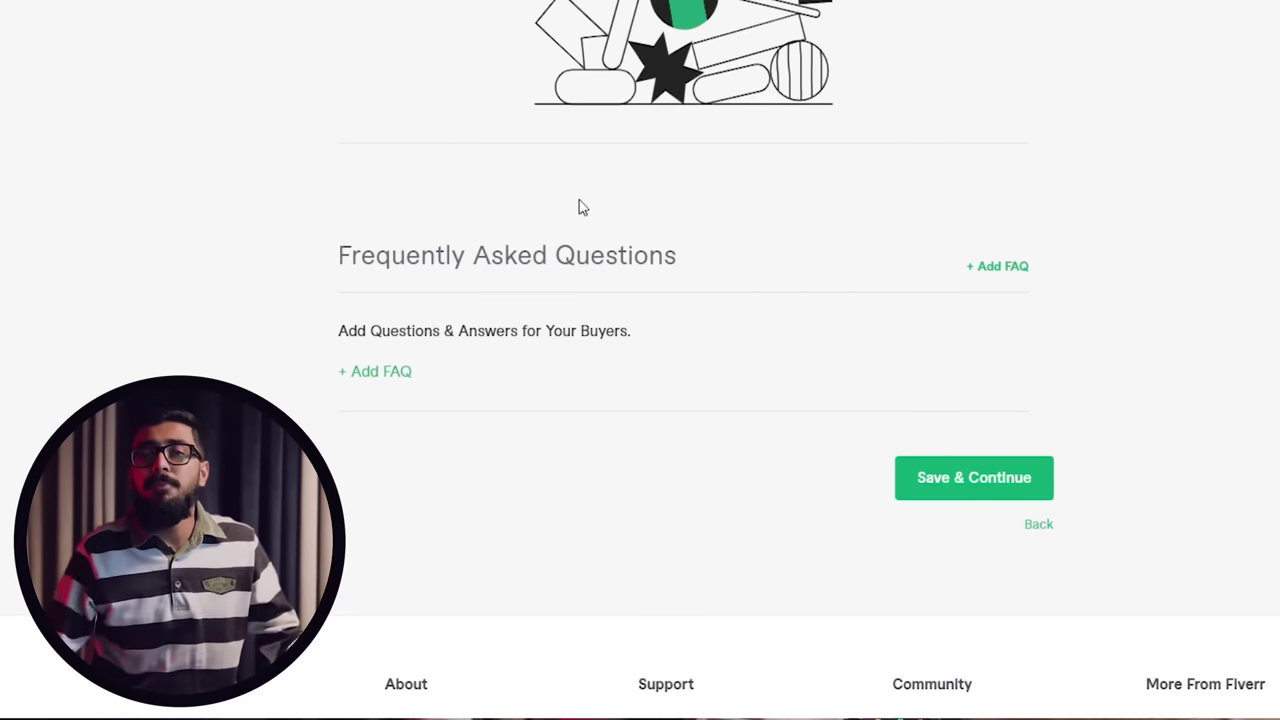
scroll(578, 207, down, 2)
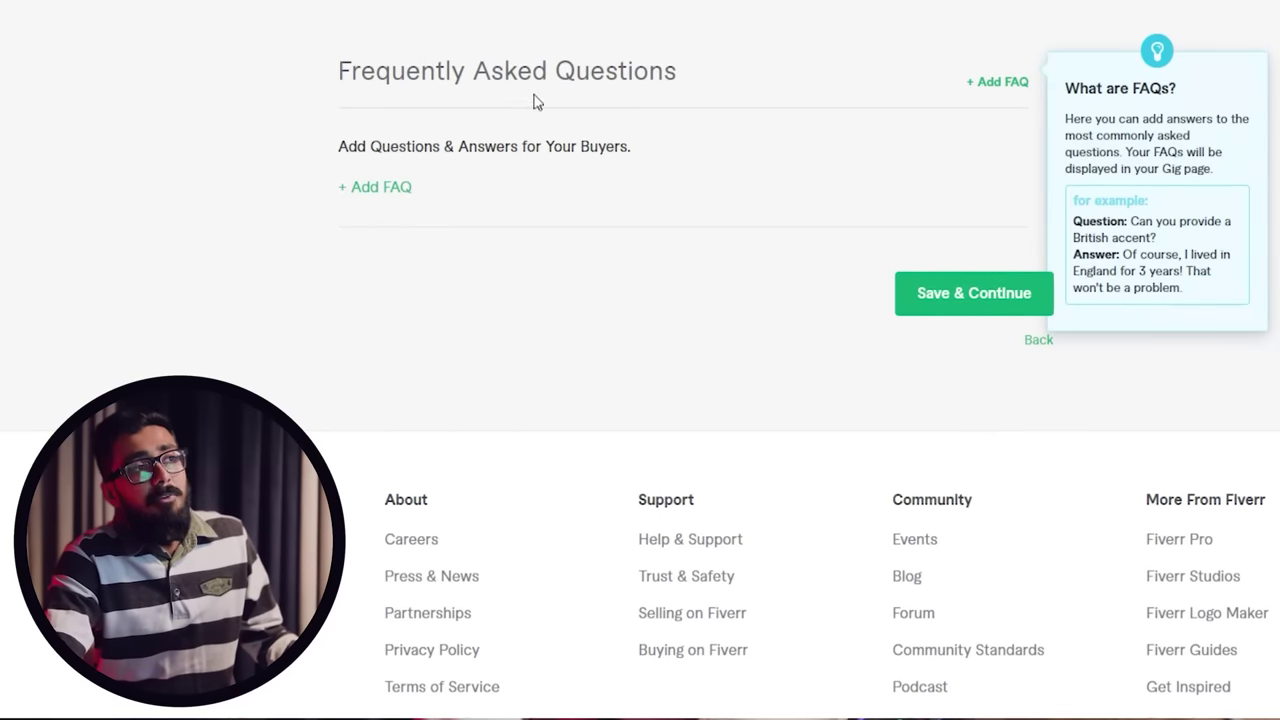